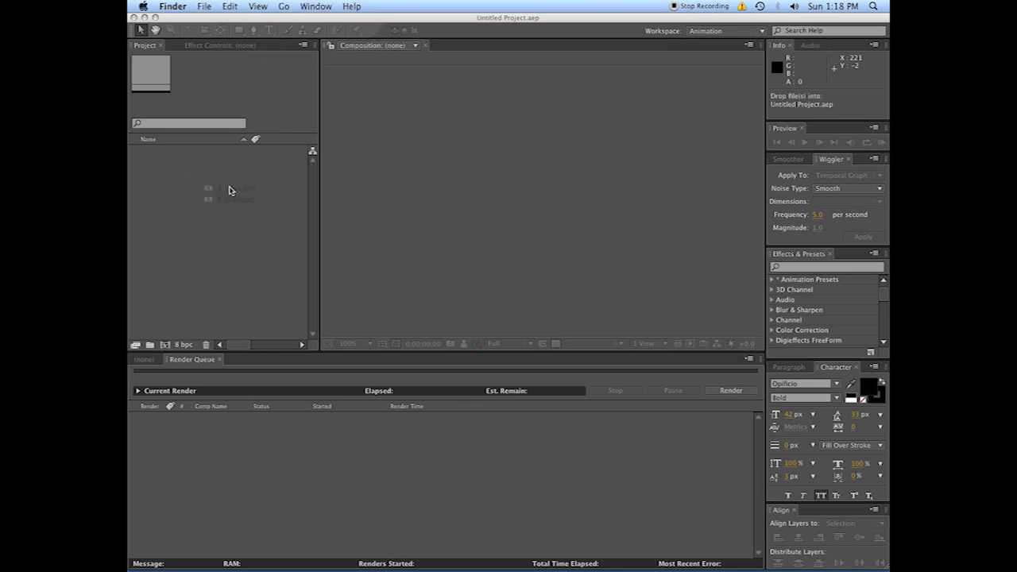
# - Import A Slide.psd and B Slide.psd, then create a 10-second 1280×720 Comp 1
pyautogui.moveTo(209, 191); pyautogui.dragTo(223, 227)
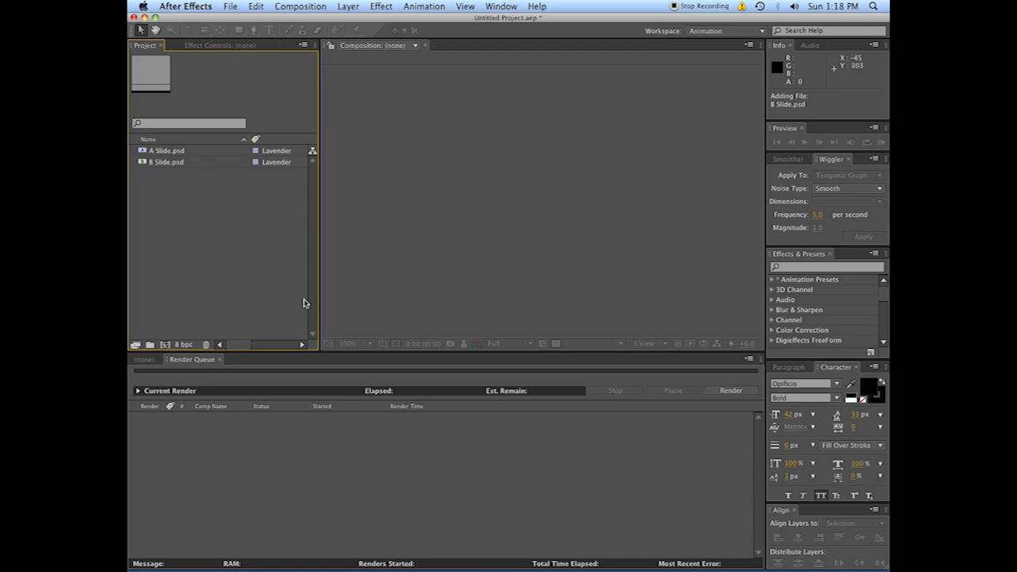
pyautogui.click(166, 346)
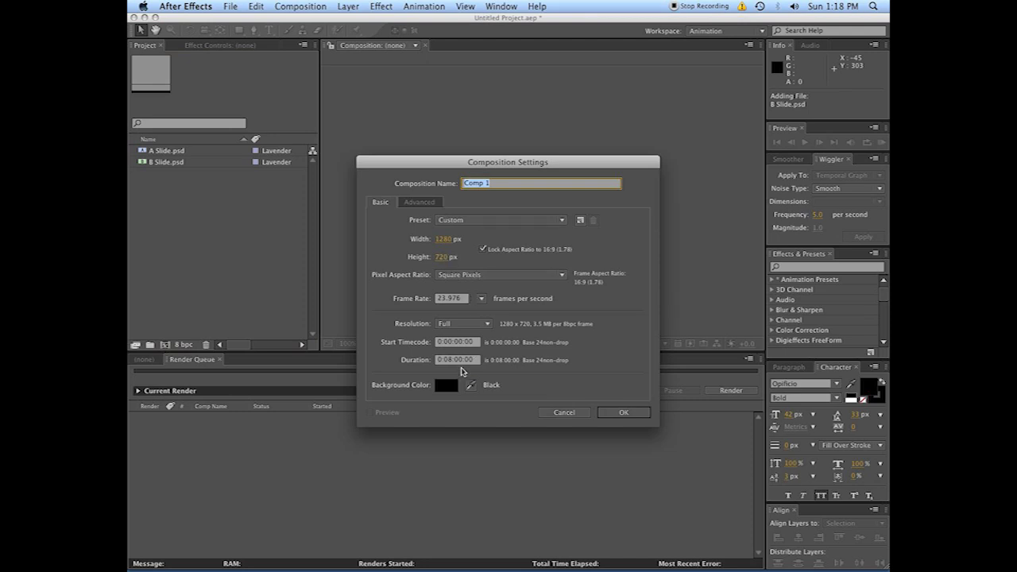
pyautogui.click(462, 362)
pyautogui.write('10')
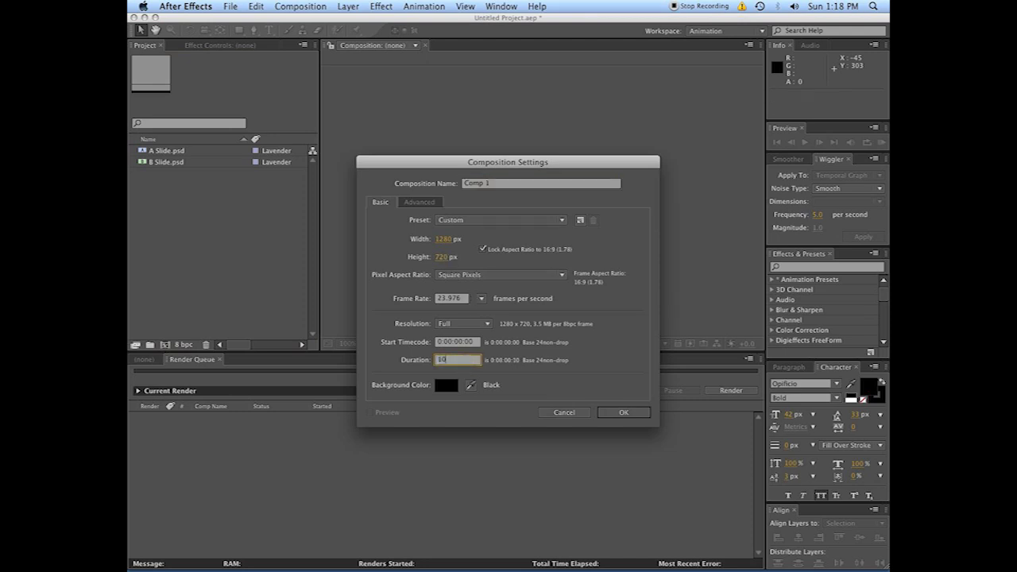
pyautogui.write('.00')
pyautogui.press('Return')
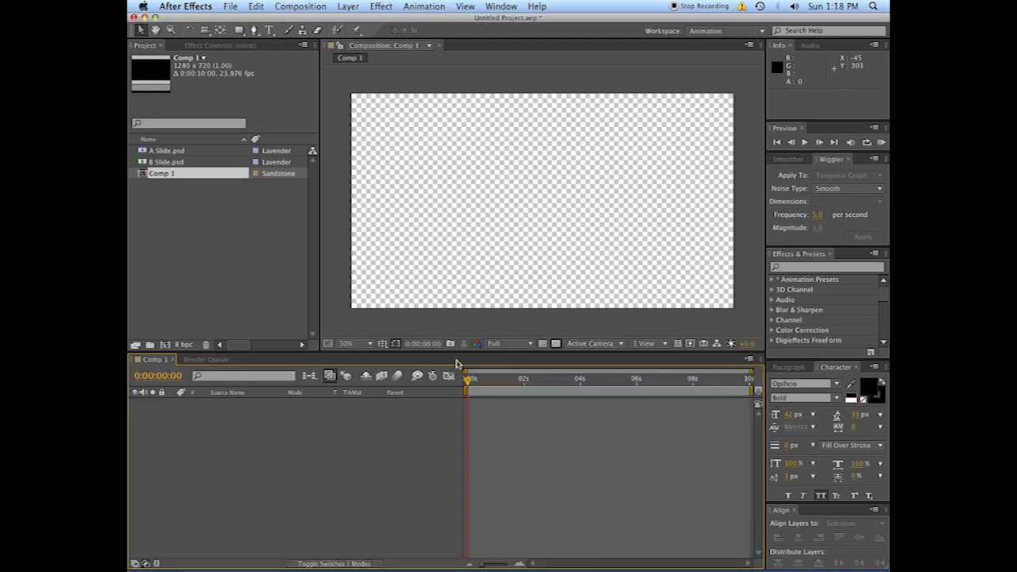
# - Add both slides to Comp 1 with A Slide.psd above B Slide.psd, checking B beneath
pyautogui.click(179, 152)
pyautogui.keyDown('shift'); pyautogui.click(175, 164); pyautogui.keyUp('shift')
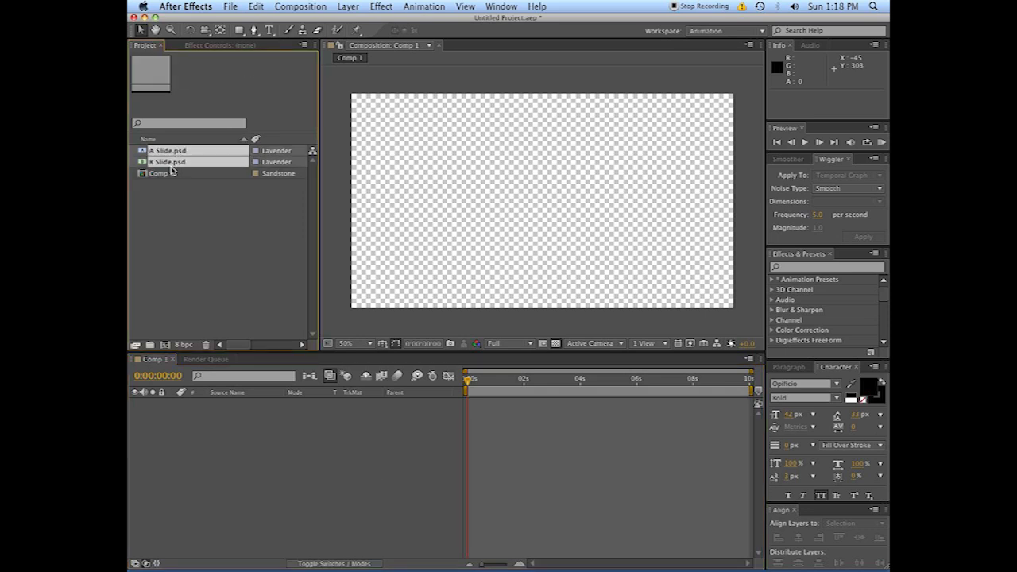
pyautogui.moveTo(170, 166); pyautogui.dragTo(262, 429)
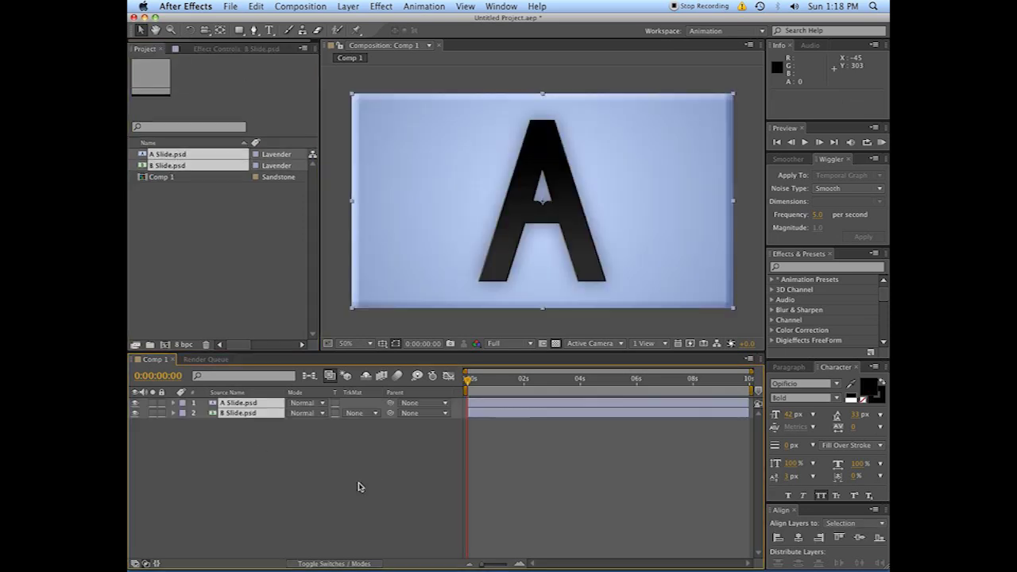
pyautogui.click(240, 403)
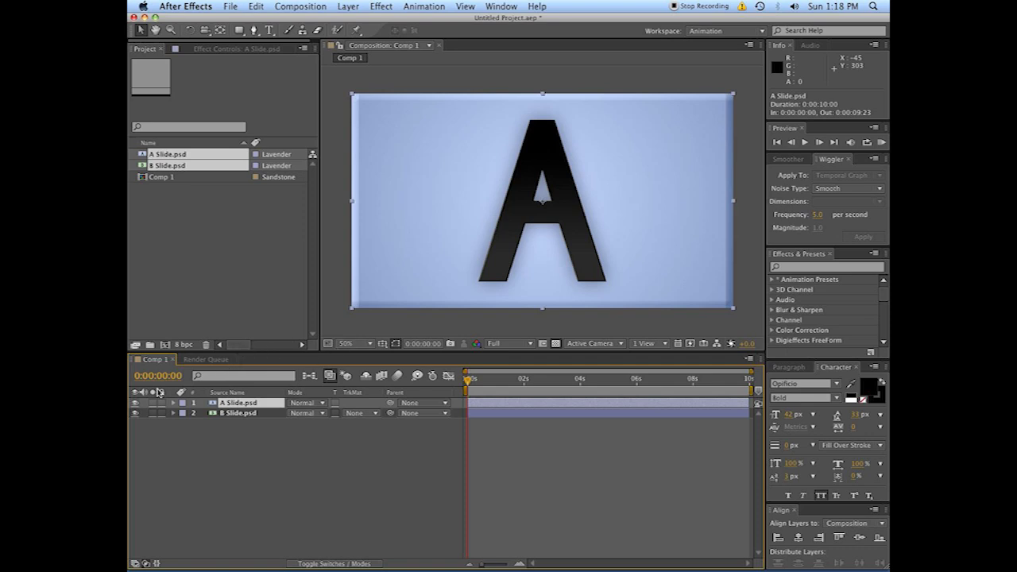
pyautogui.click(135, 403)
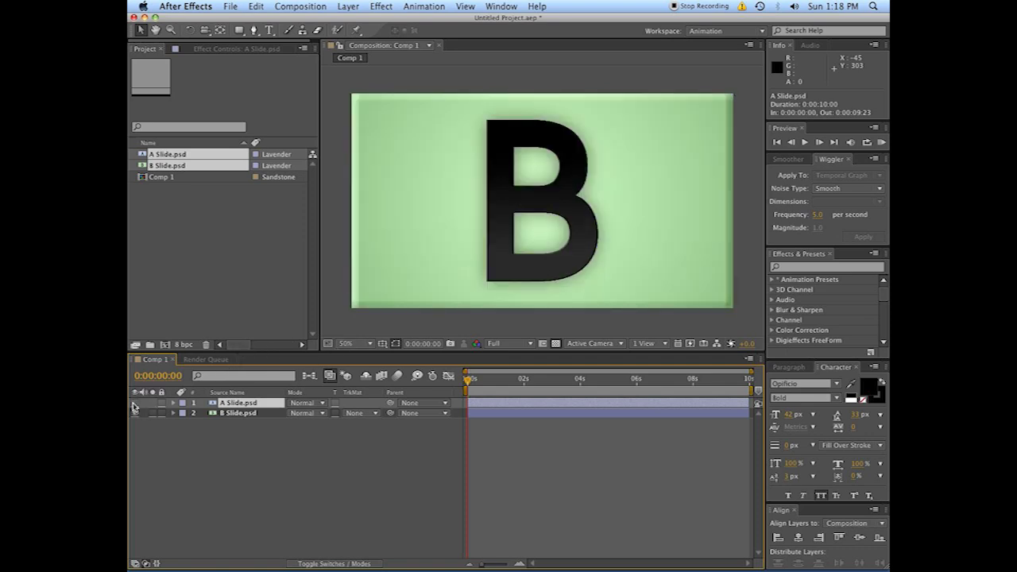
pyautogui.click(134, 403)
pyautogui.click(403, 536)
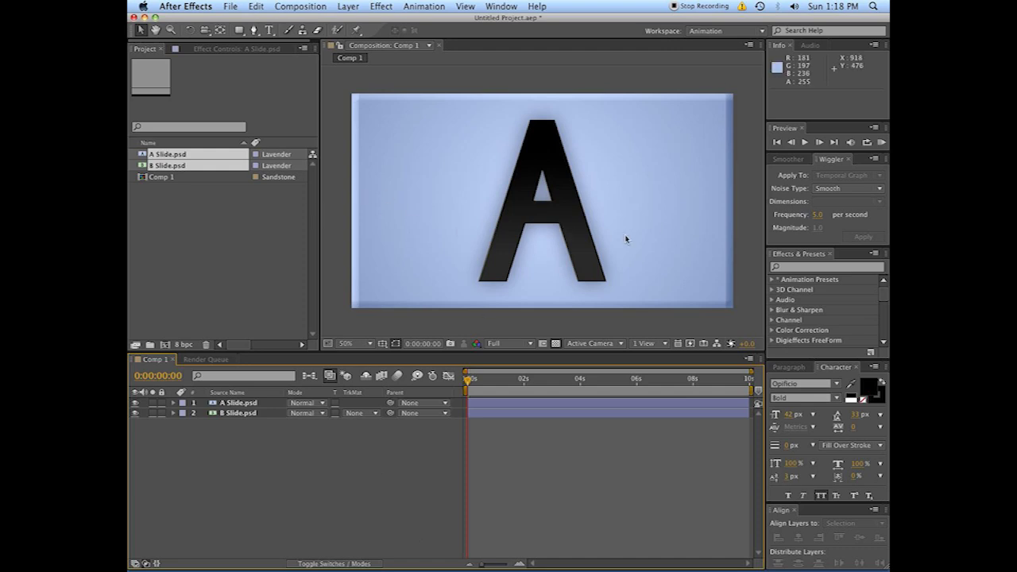
# - Create a new white full-frame solid named op in Comp 1
pyautogui.rightClick(191, 468)
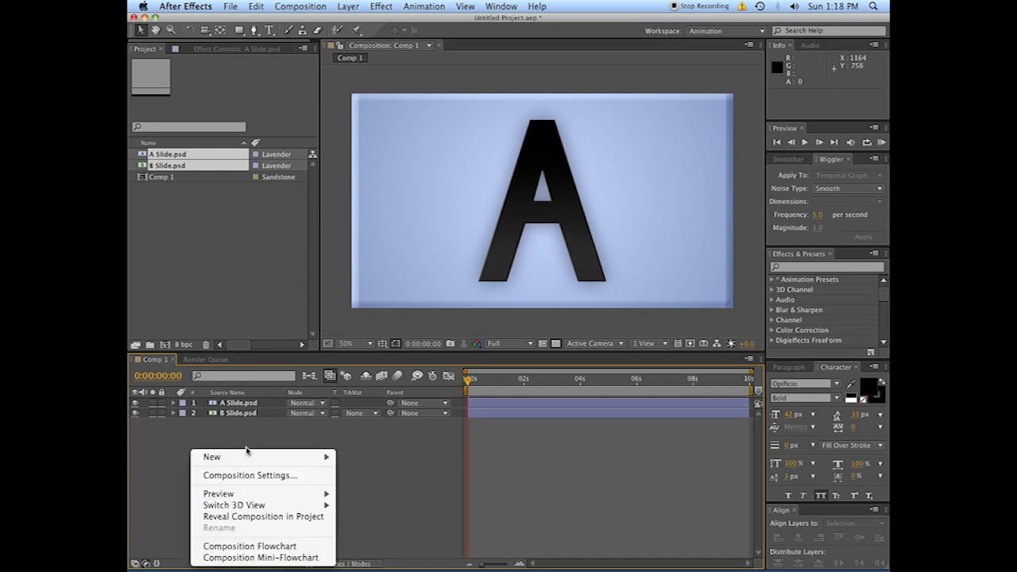
pyautogui.moveTo(314, 457)
pyautogui.click(381, 488)
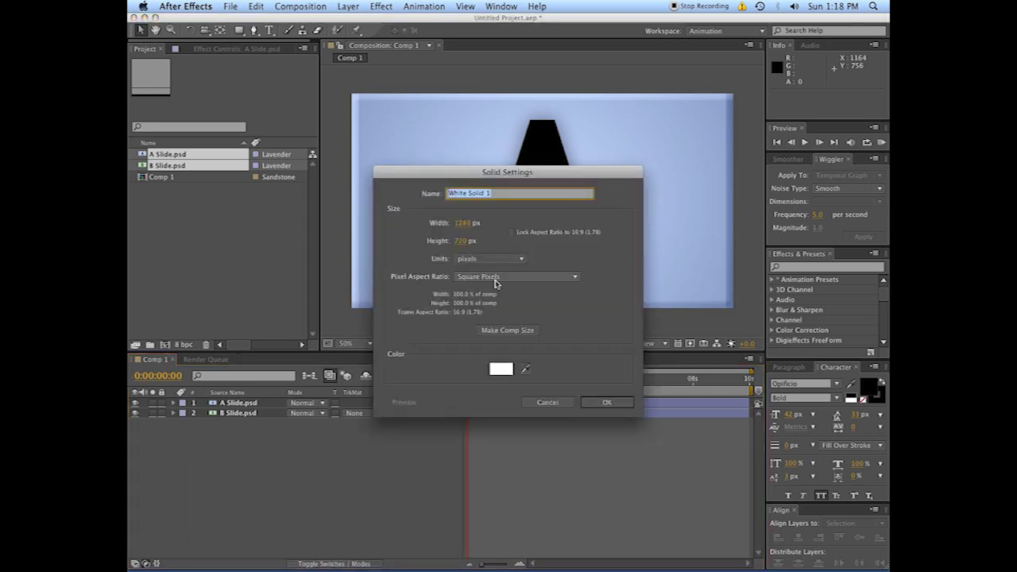
pyautogui.write('d')
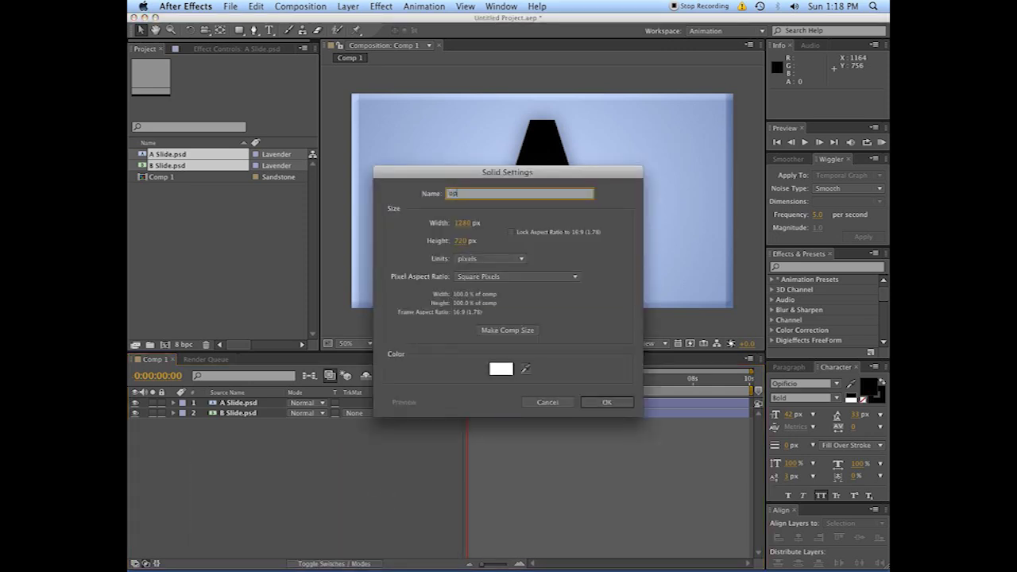
pyautogui.press('Return')
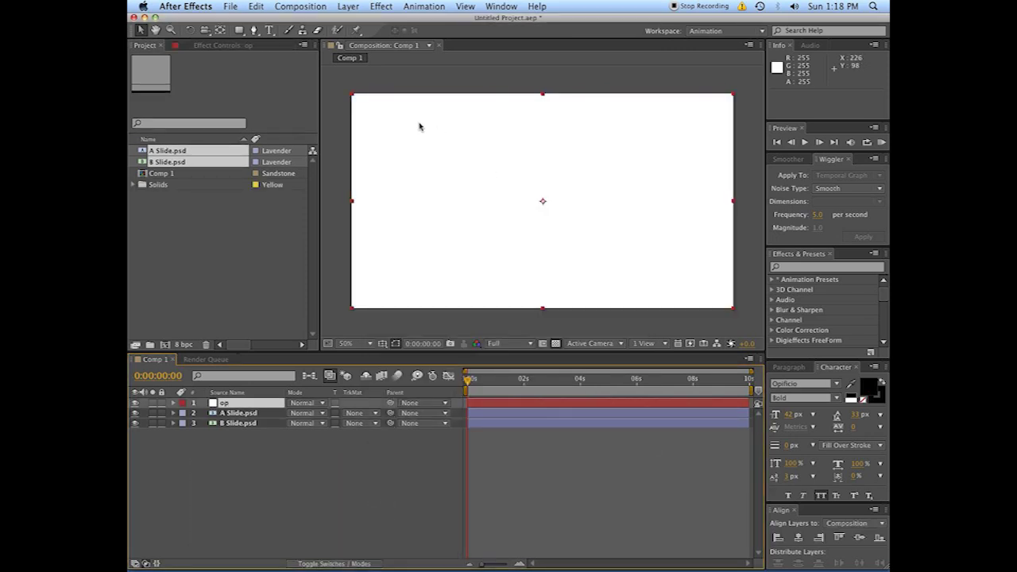
# - Select the op layer with the Rectangle tool ready, view zoomed to 50%
pyautogui.click(240, 413)
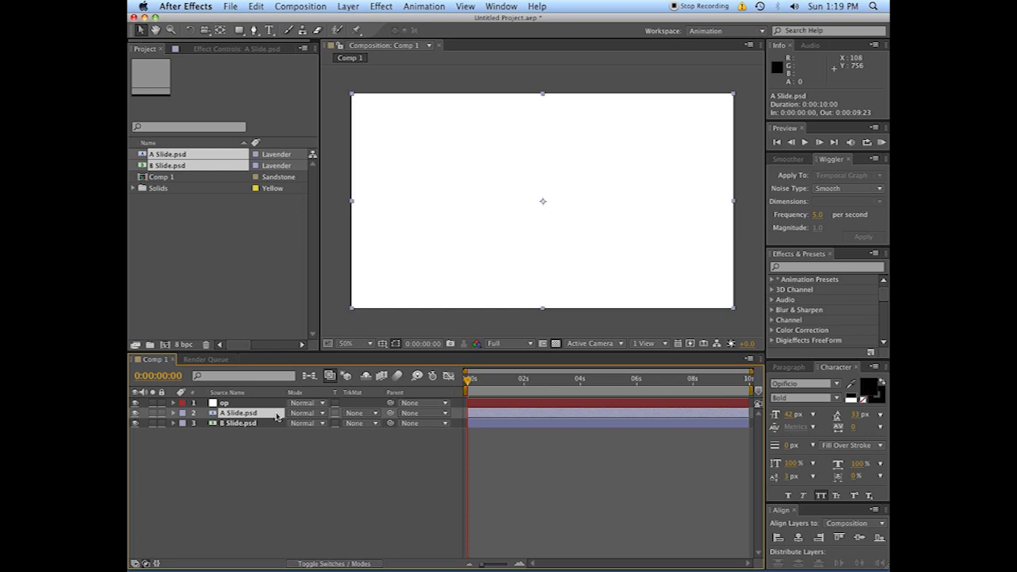
pyautogui.click(352, 472)
pyautogui.click(511, 403)
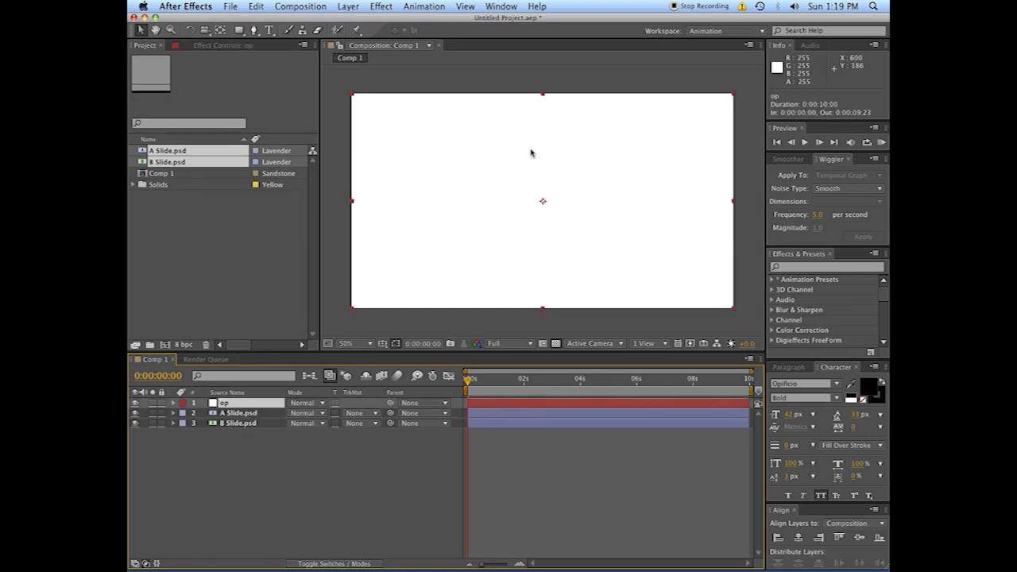
pyautogui.press(',')
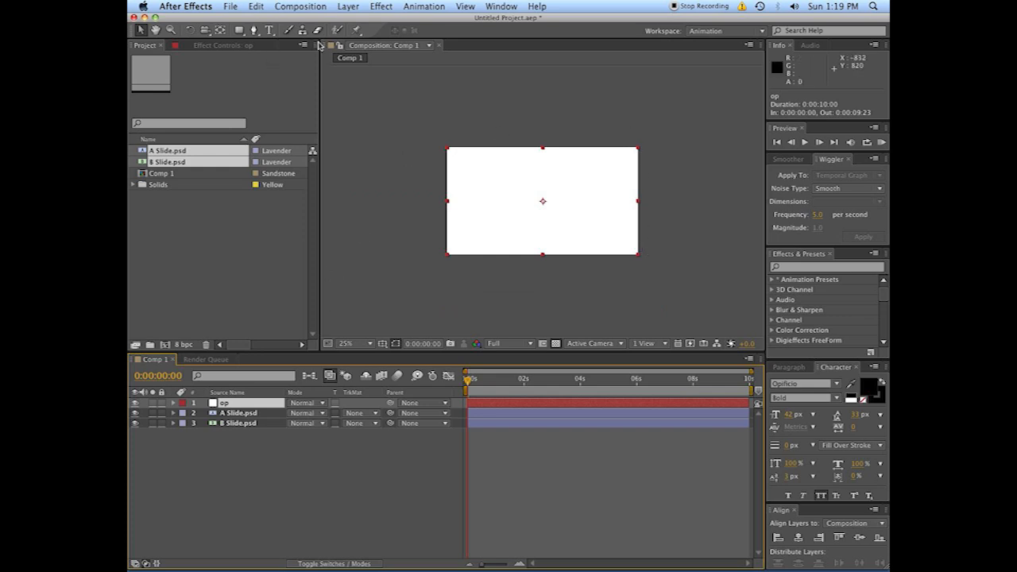
pyautogui.click(238, 30)
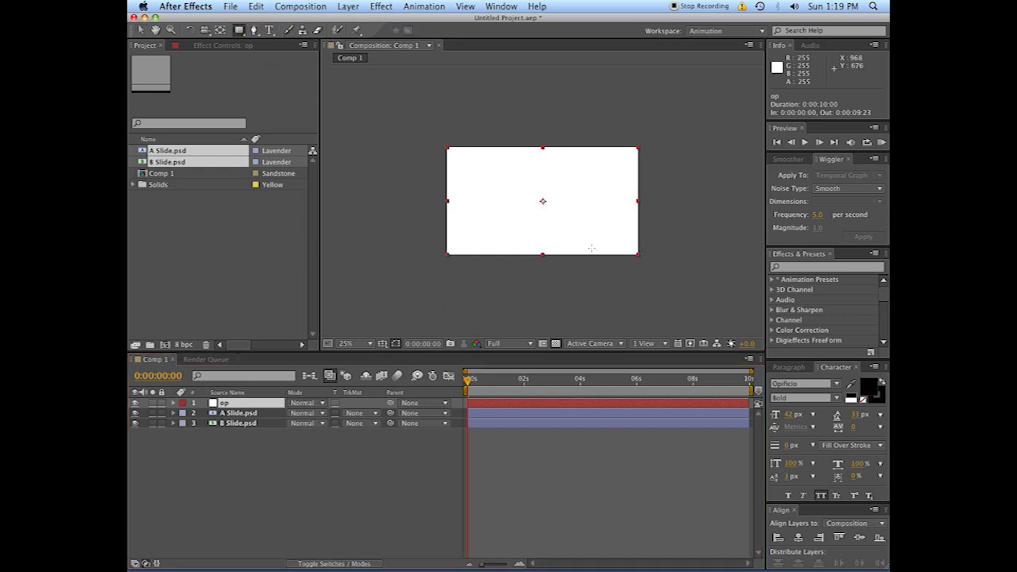
pyautogui.press('.')
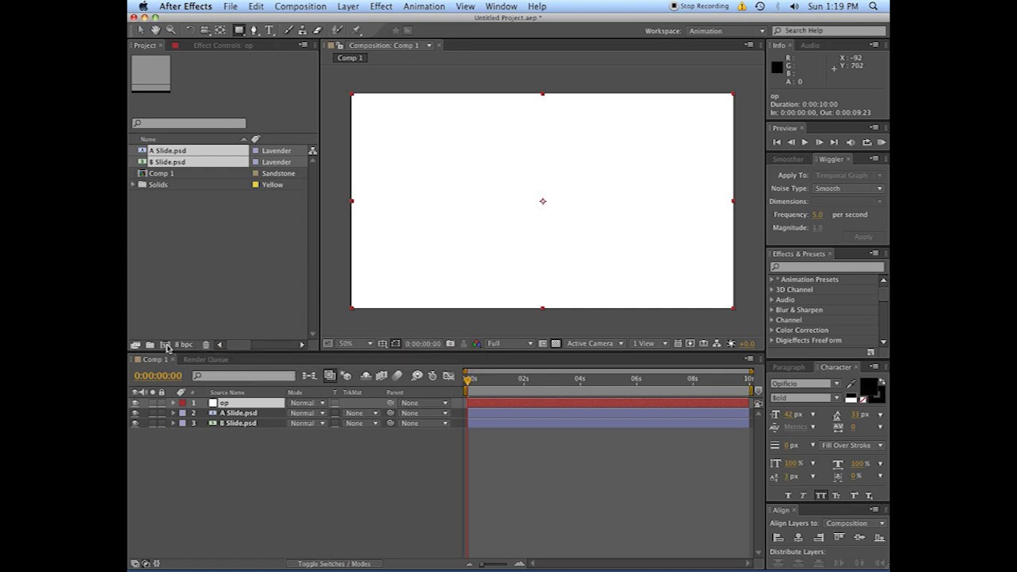
# - Show the grid over the composition and turn on Snap to Grid
pyautogui.click(382, 344)
pyautogui.click(399, 385)
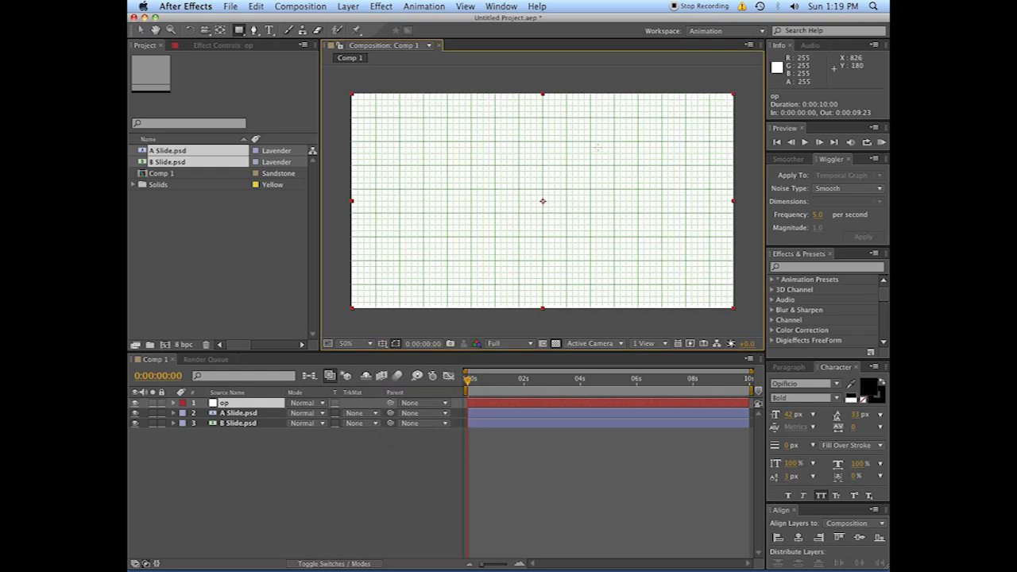
pyautogui.click(459, 7)
pyautogui.moveTo(513, 9)
pyautogui.moveTo(458, 9)
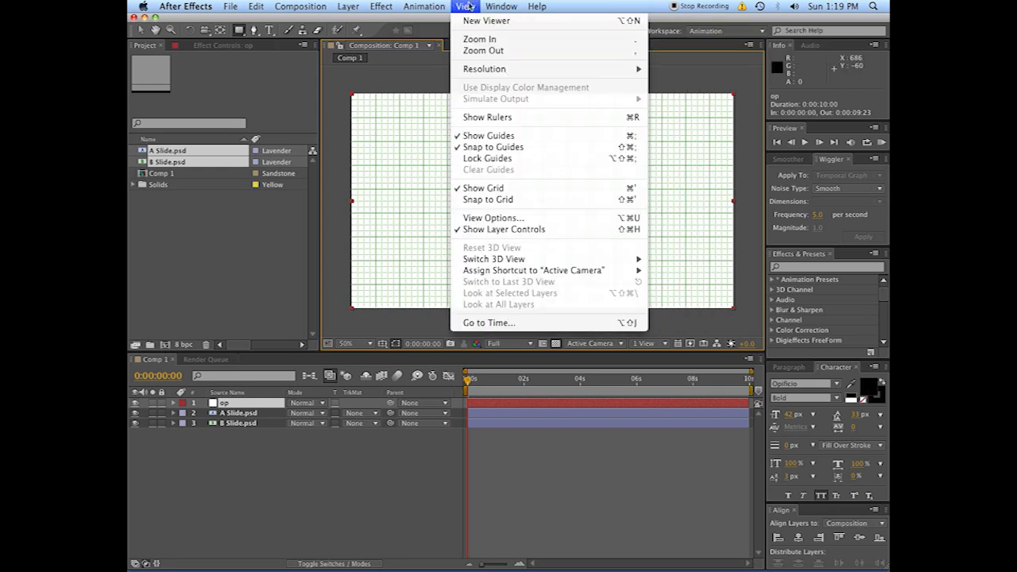
pyautogui.click(492, 199)
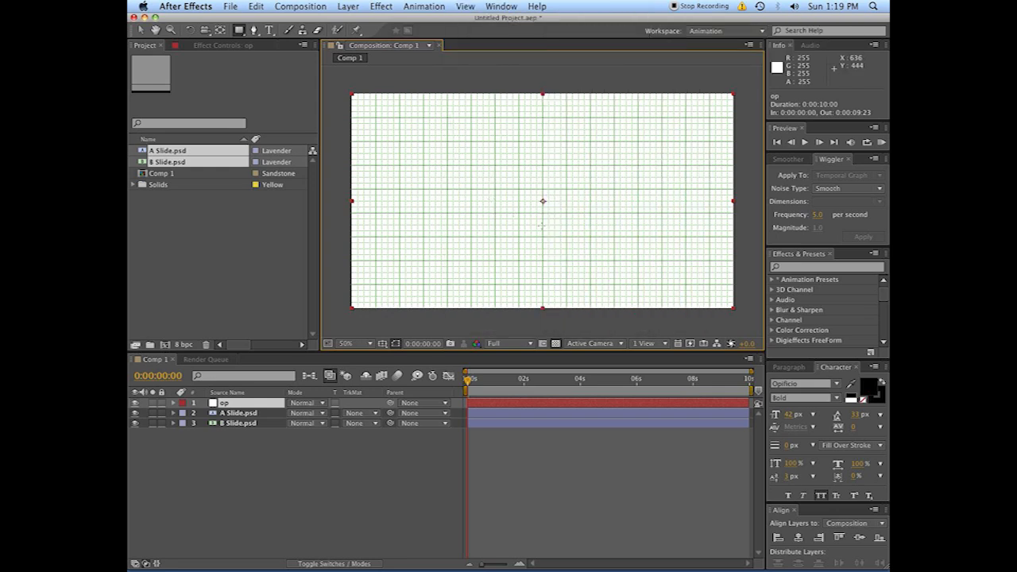
# - Recheck the grid and snapping options, leaving them unchanged
pyautogui.click(380, 343)
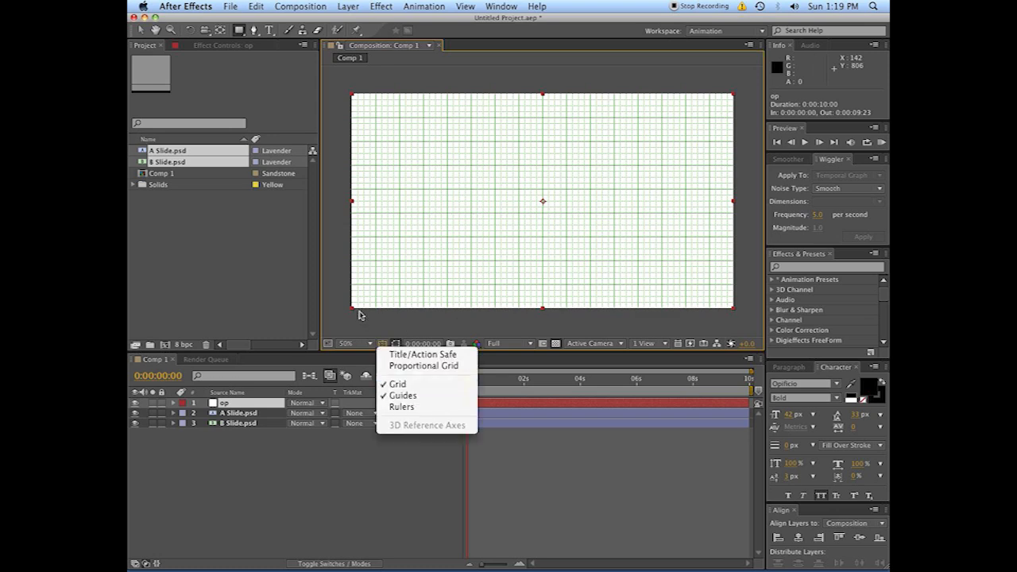
pyautogui.press('Escape')
pyautogui.click(487, 5)
pyautogui.moveTo(468, 6)
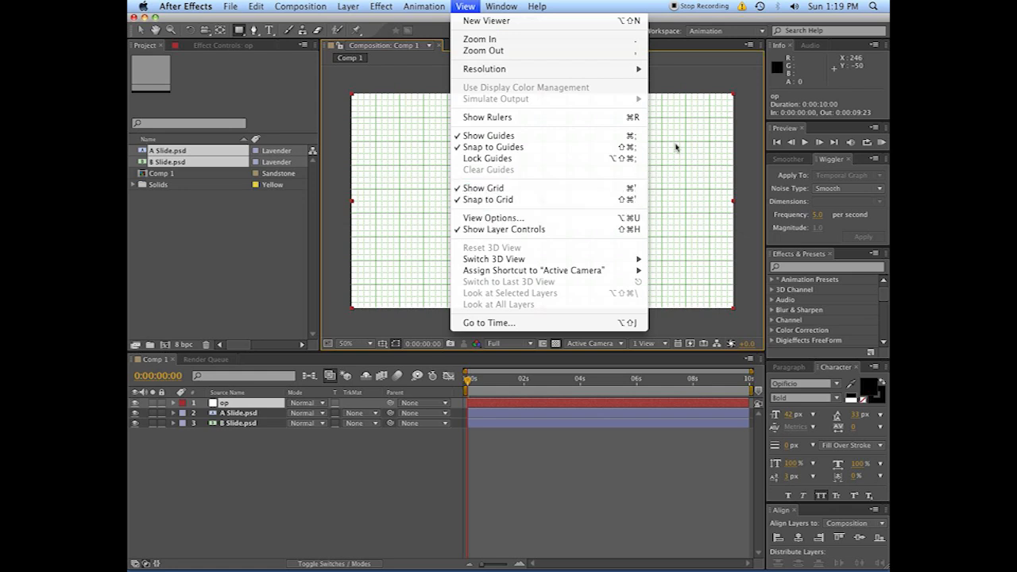
pyautogui.click(712, 84)
pyautogui.hscroll(5, 653, 156)
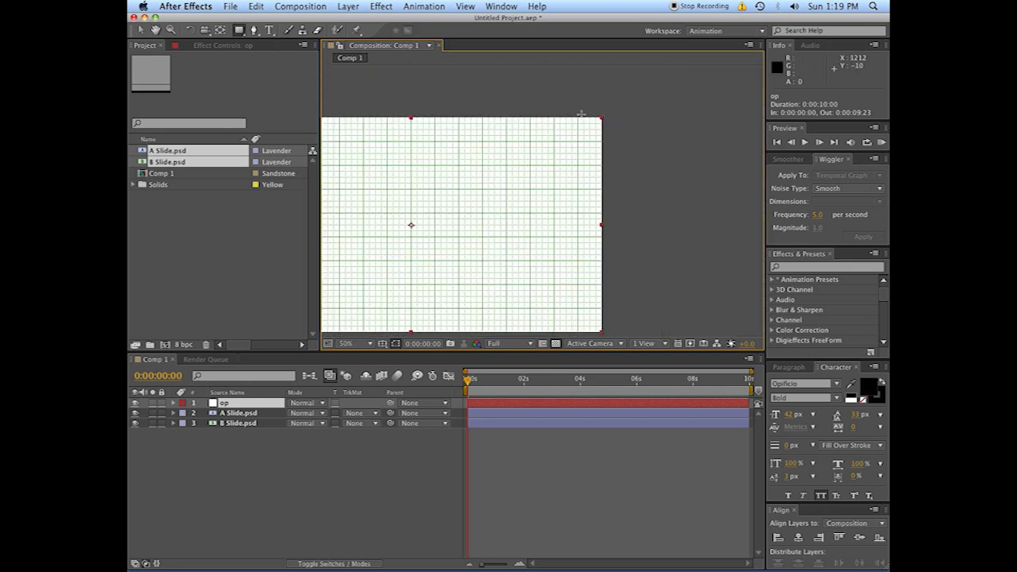
# - Mask the op solid into two full-height strips at right, widening the second
pyautogui.moveTo(579, 117); pyautogui.dragTo(603, 332)
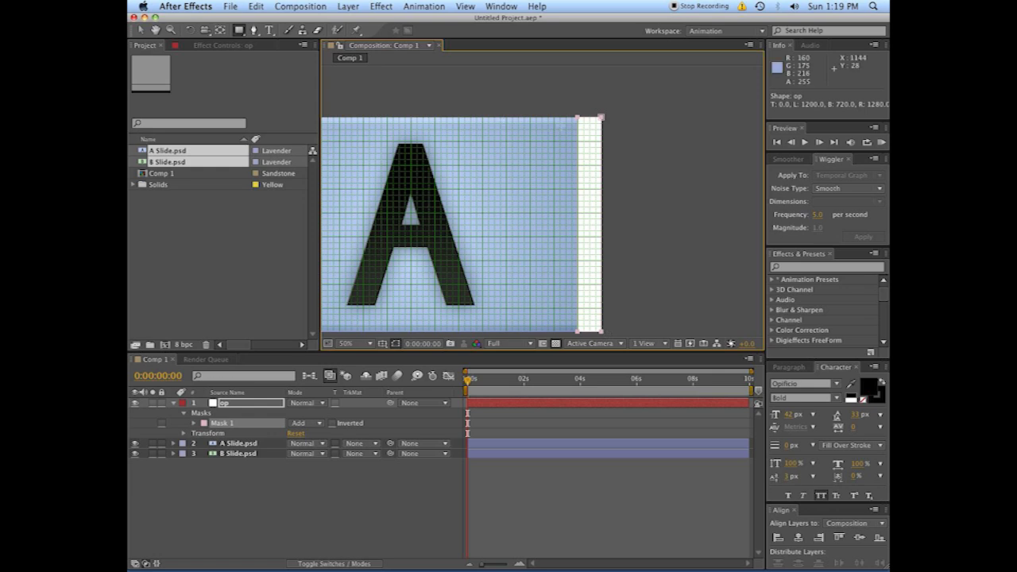
pyautogui.moveTo(525, 117); pyautogui.dragTo(482, 333)
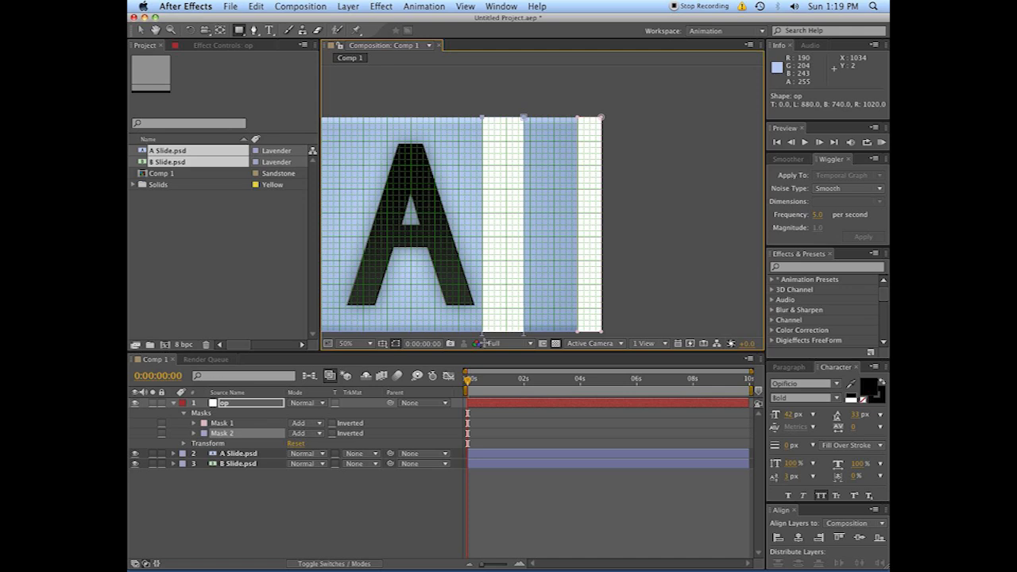
pyautogui.press('v')
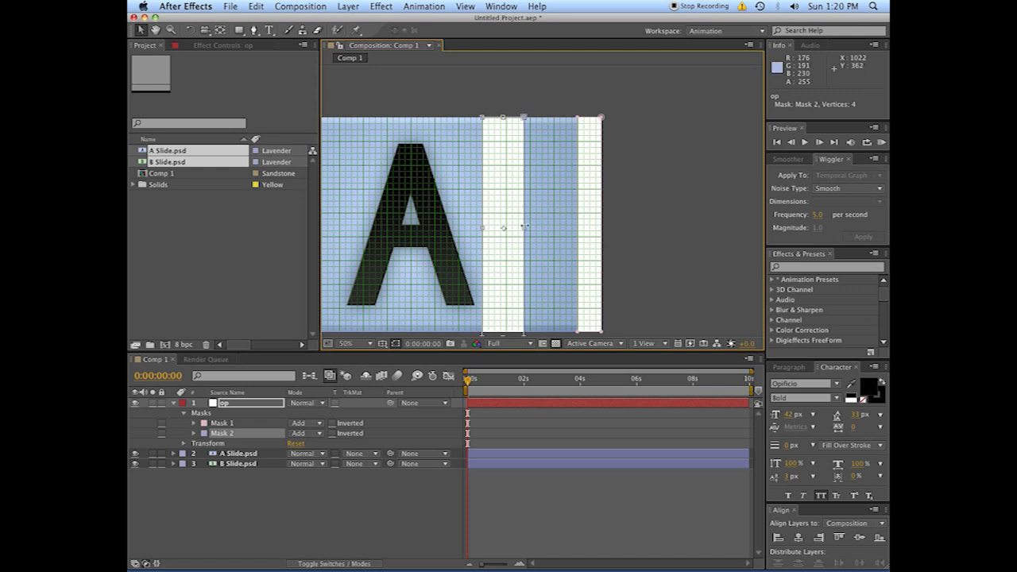
pyautogui.moveTo(524, 229); pyautogui.dragTo(483, 231)
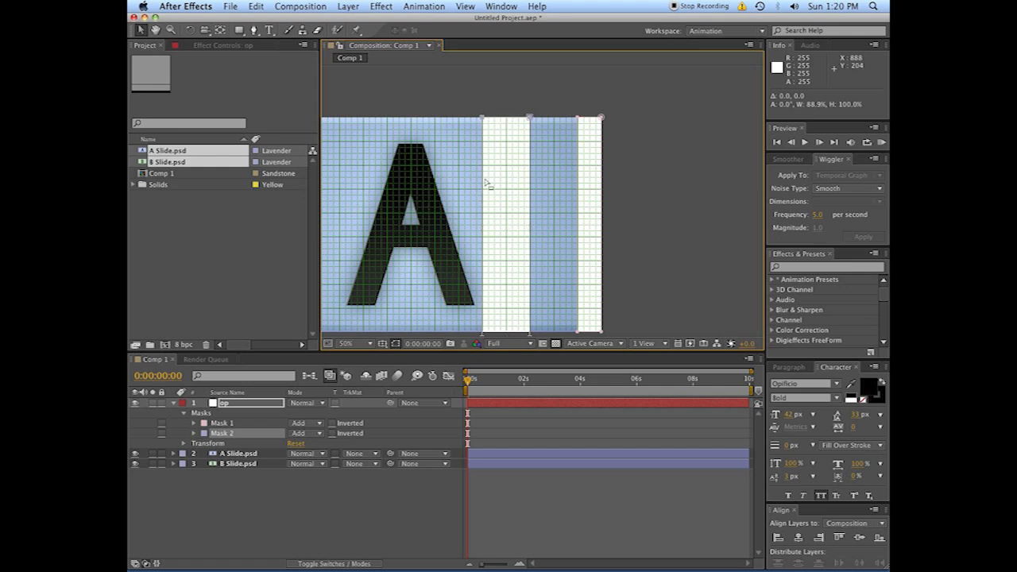
pyautogui.moveTo(485, 182); pyautogui.dragTo(525, 163)
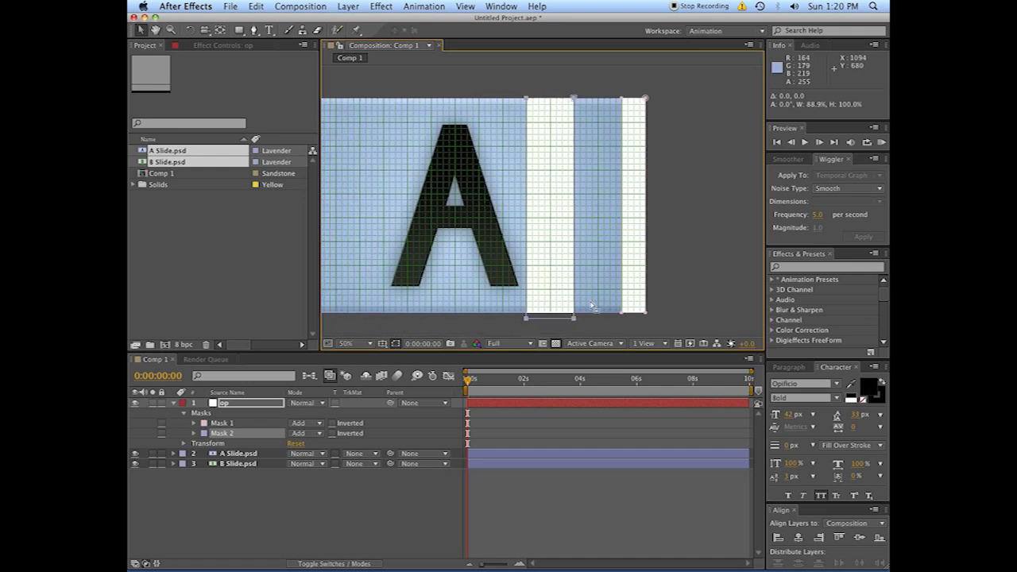
# - Draw a third strip mask over the A and widen it slightly rightward
pyautogui.click(239, 31)
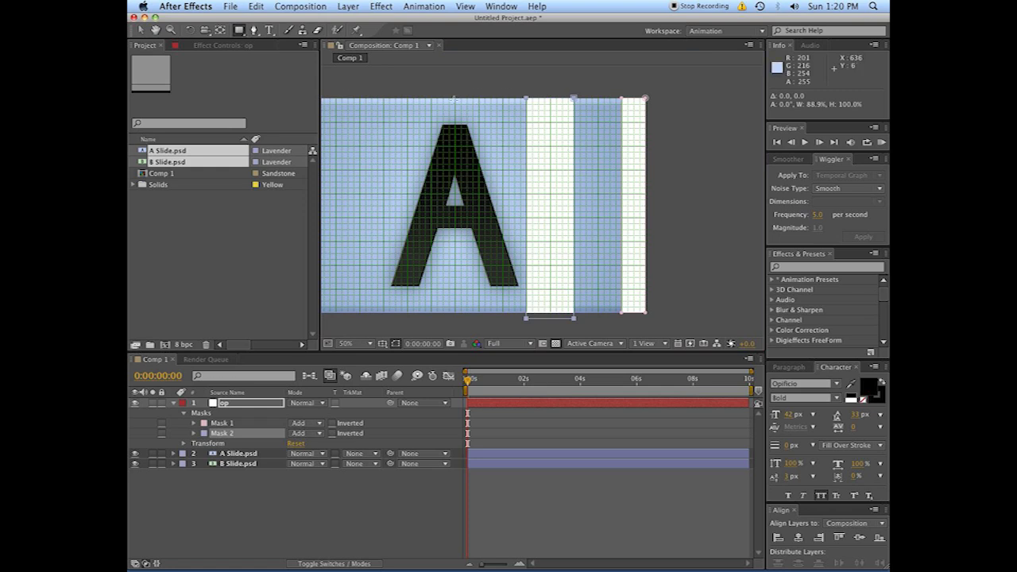
pyautogui.moveTo(454, 97); pyautogui.dragTo(384, 316)
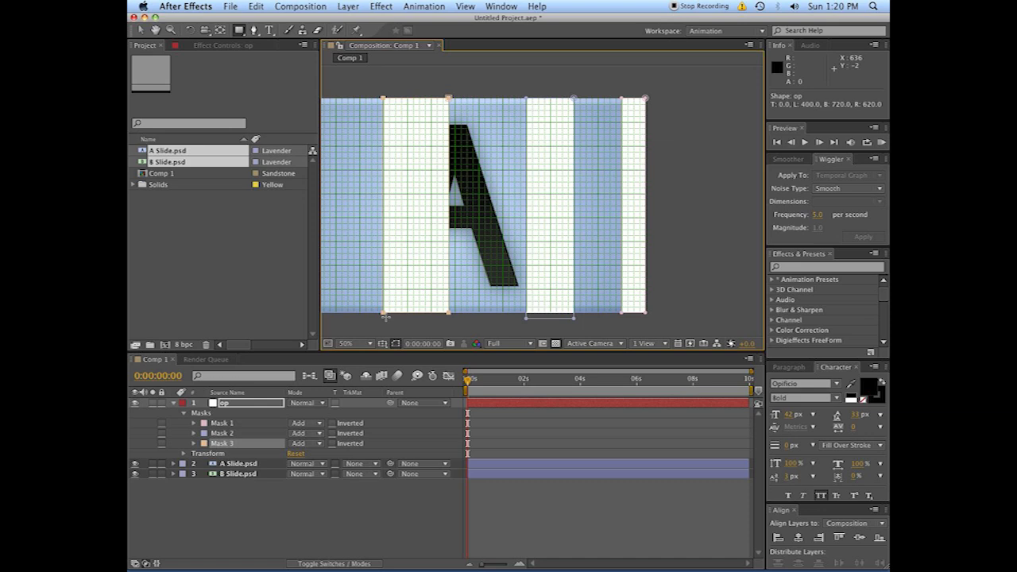
pyautogui.doubleClick(491, 220)
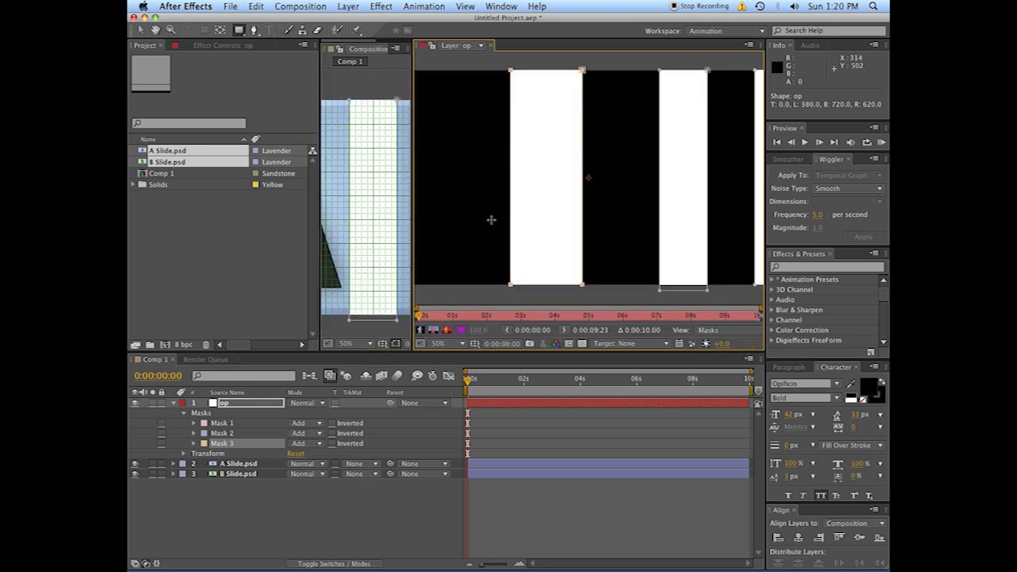
pyautogui.click(491, 45)
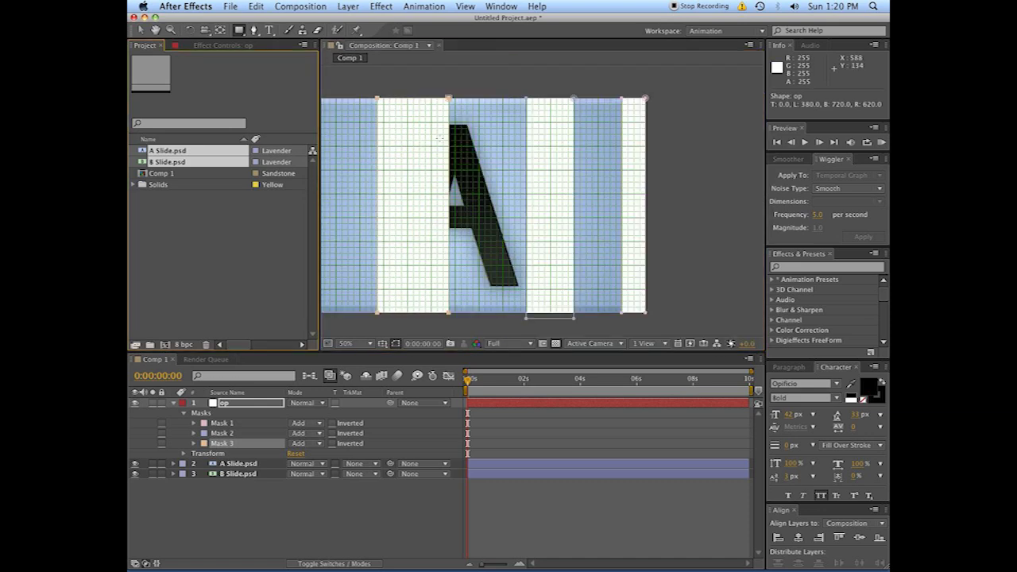
pyautogui.press('v')
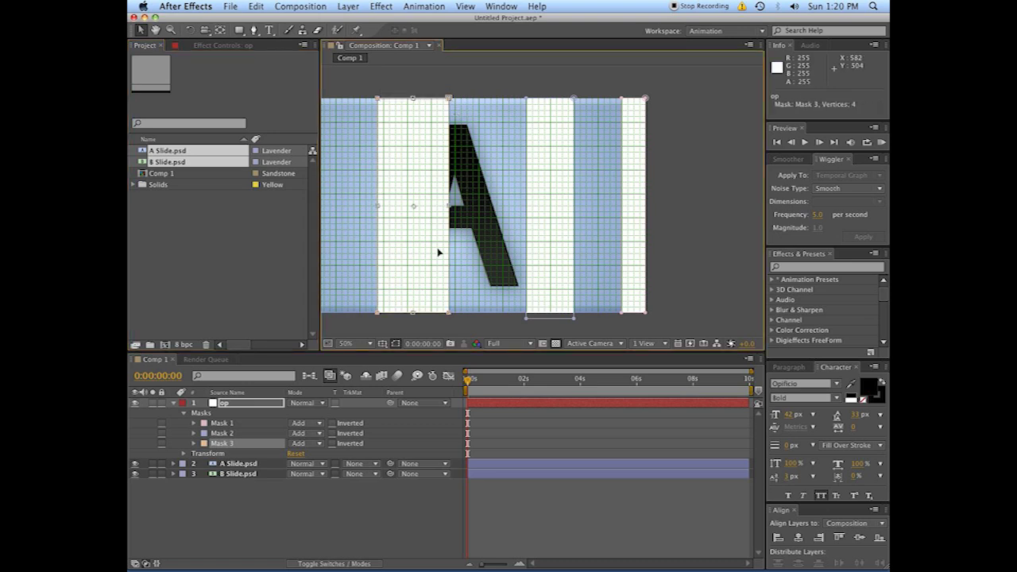
pyautogui.moveTo(448, 206); pyautogui.dragTo(454, 207)
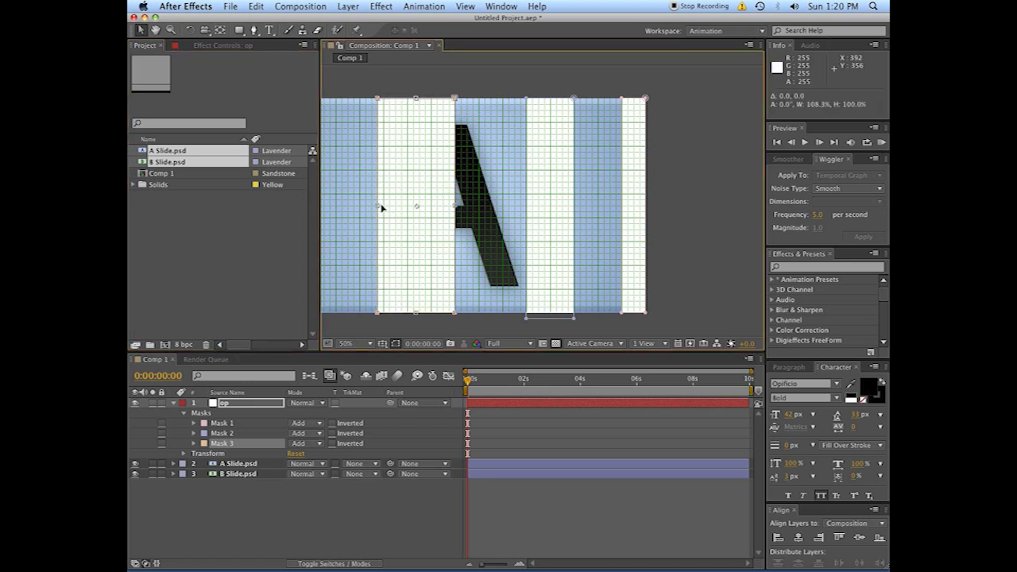
pyautogui.press(',')
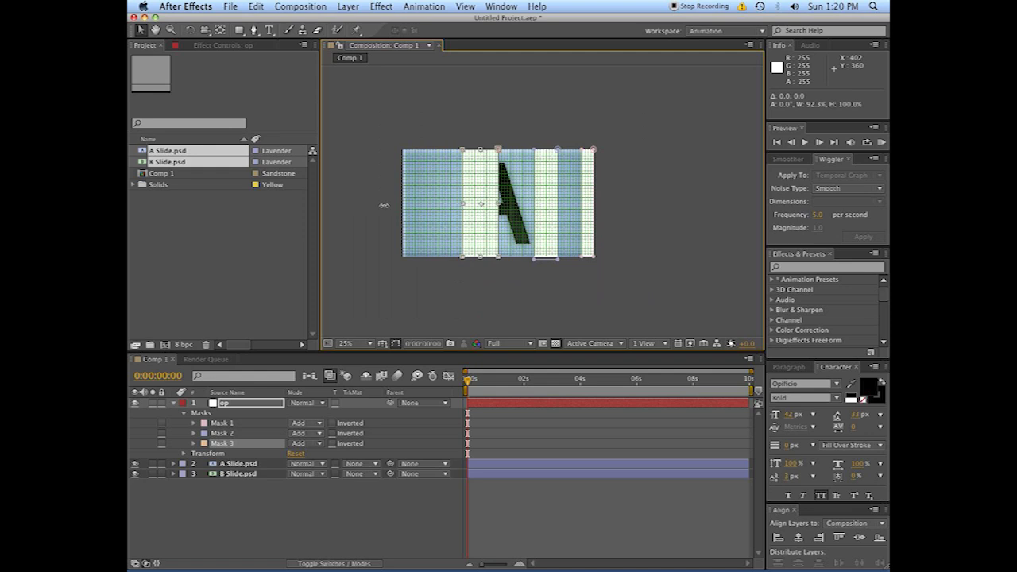
pyautogui.click(457, 429)
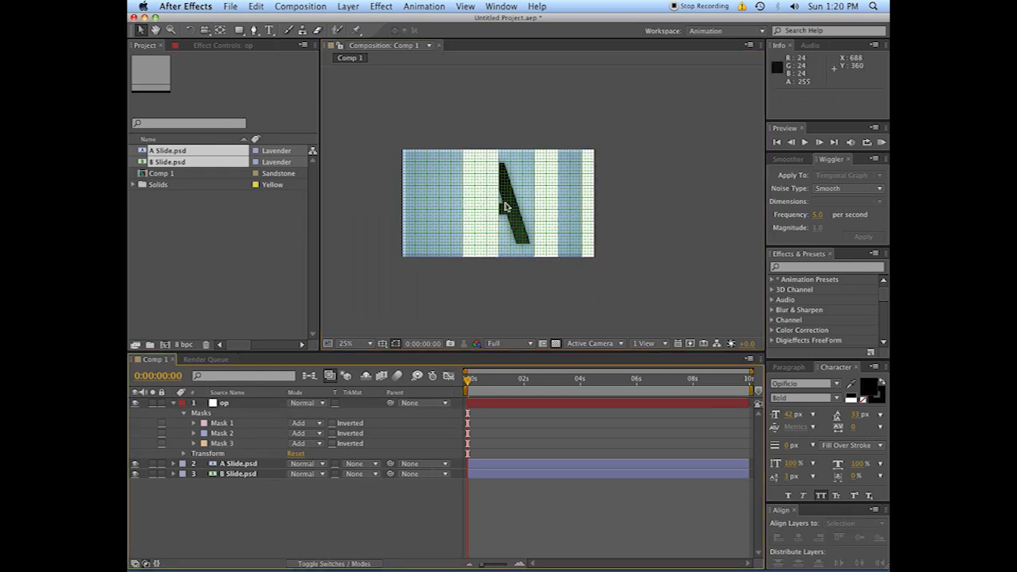
# - Draw a fourth band mask at the left edge, extended to the frame's bottom
pyautogui.click(238, 31)
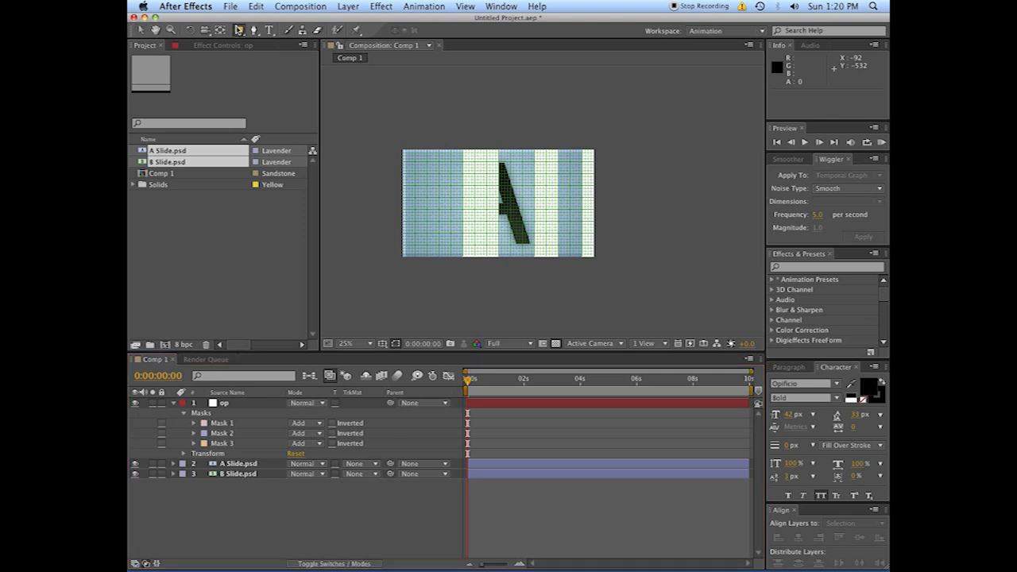
pyautogui.scroll(2, 436, 159)
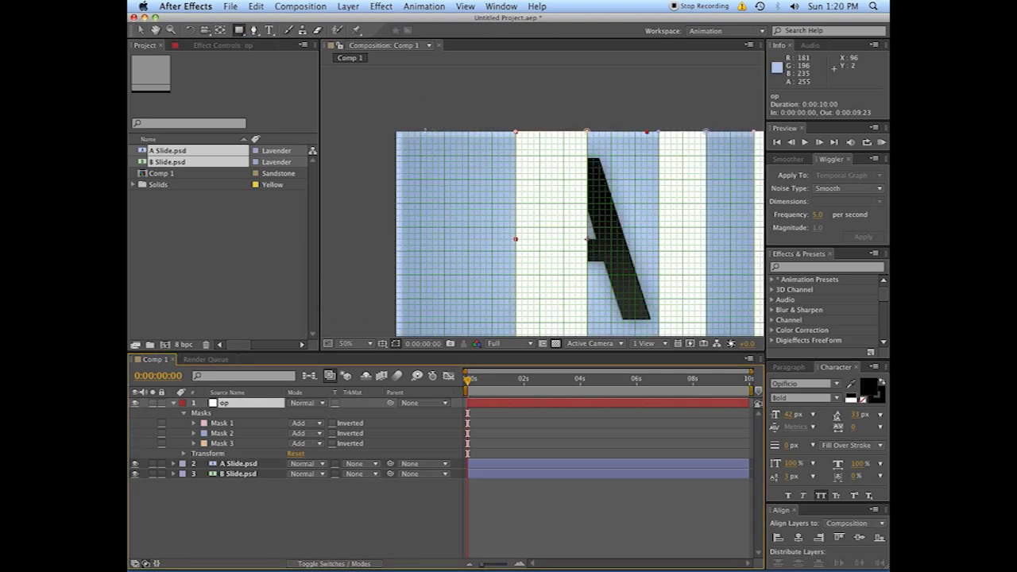
pyautogui.moveTo(420, 130); pyautogui.dragTo(395, 333)
pyautogui.moveTo(444, 306); pyautogui.dragTo(448, 230)
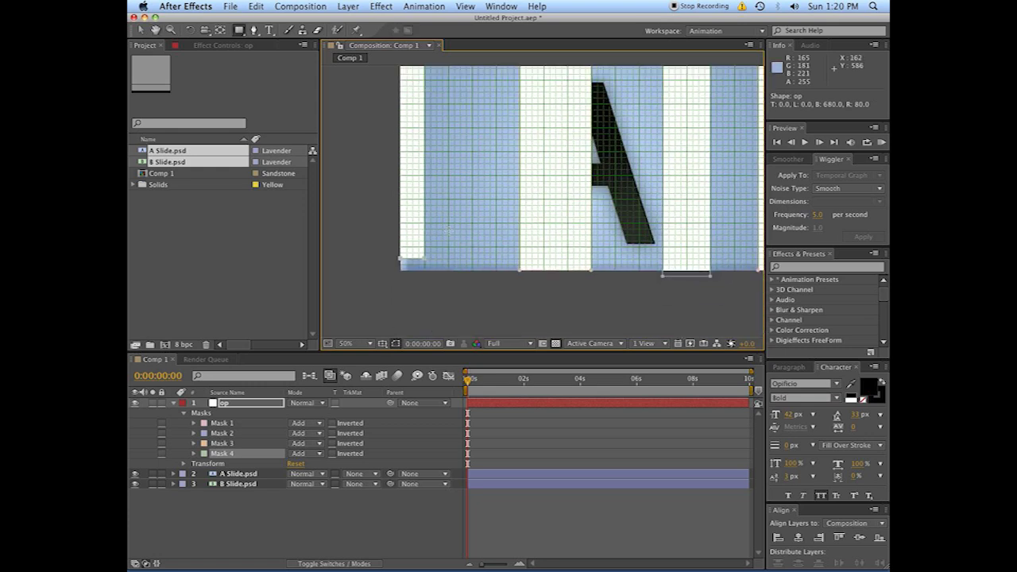
pyautogui.press('v')
pyautogui.moveTo(413, 259); pyautogui.dragTo(422, 259)
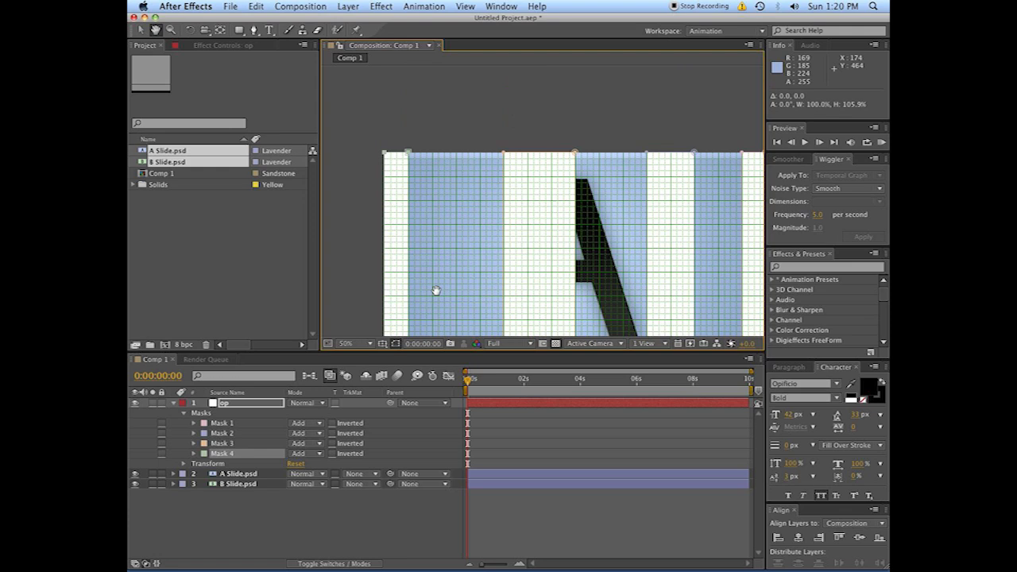
pyautogui.scroll(3, 433, 278)
pyautogui.press(',')
pyautogui.press(',')
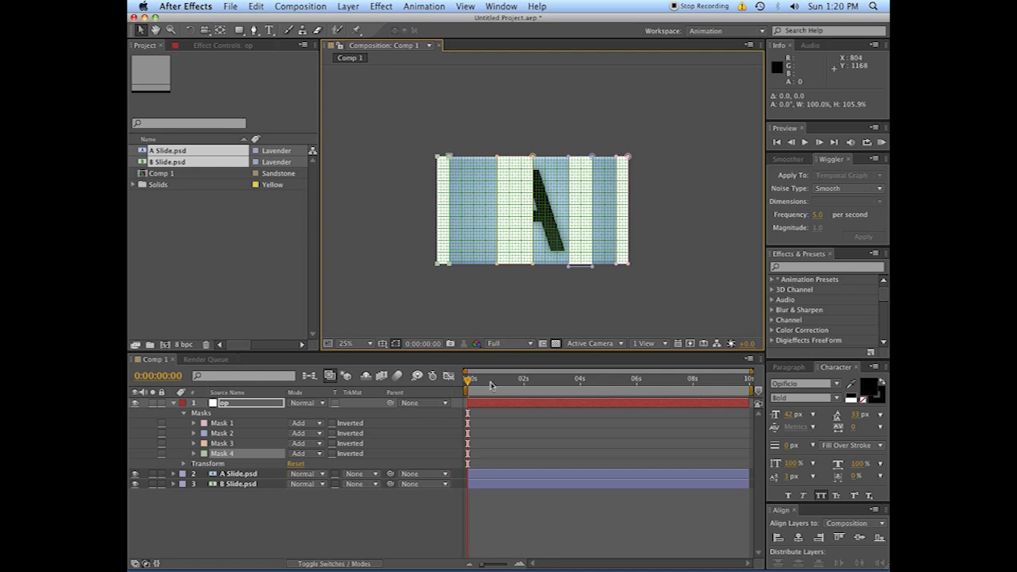
# - Move all four masks right and stretch Mask 4 to cover the whole frame
pyautogui.keyDown('shift'); pyautogui.click(226, 426); pyautogui.keyUp('shift')
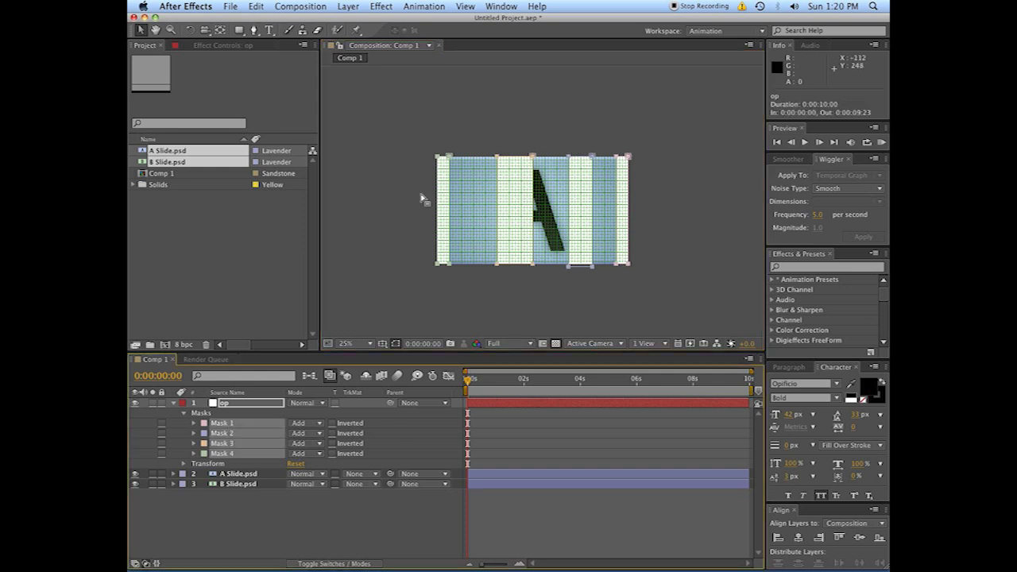
pyautogui.moveTo(441, 159); pyautogui.dragTo(617, 159)
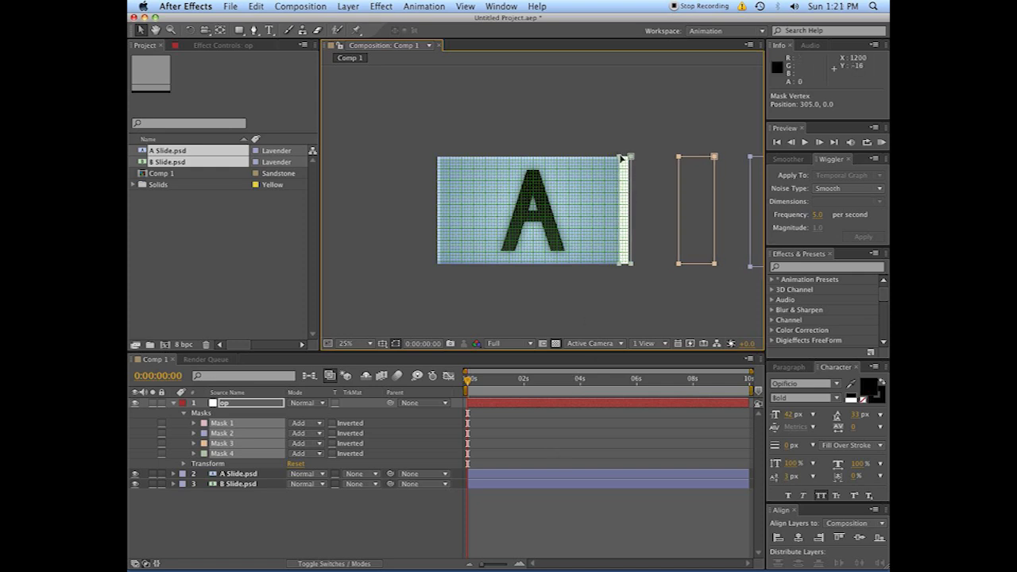
pyautogui.click(605, 422)
pyautogui.click(626, 262)
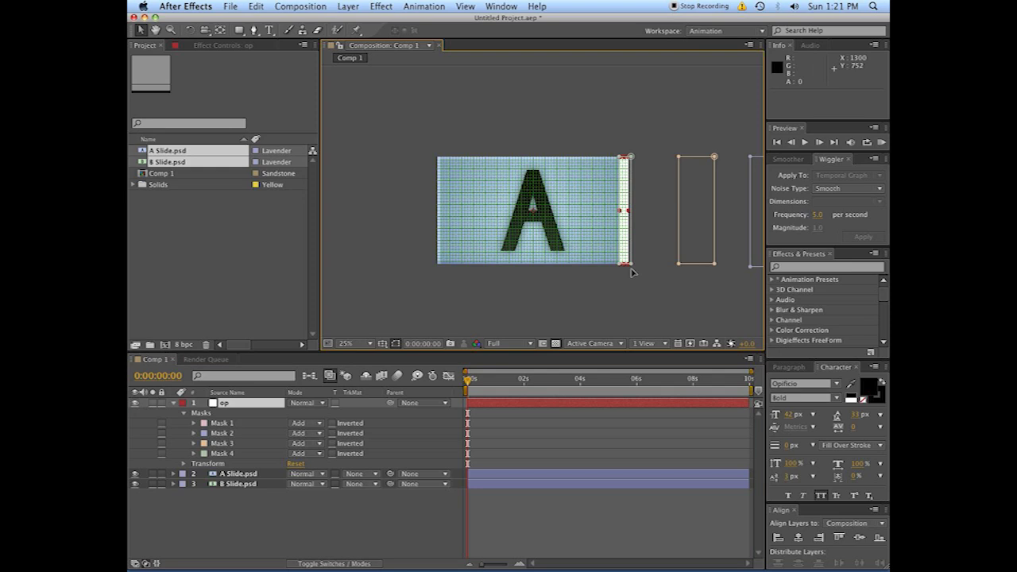
pyautogui.click(628, 265)
pyautogui.moveTo(619, 210); pyautogui.dragTo(434, 214)
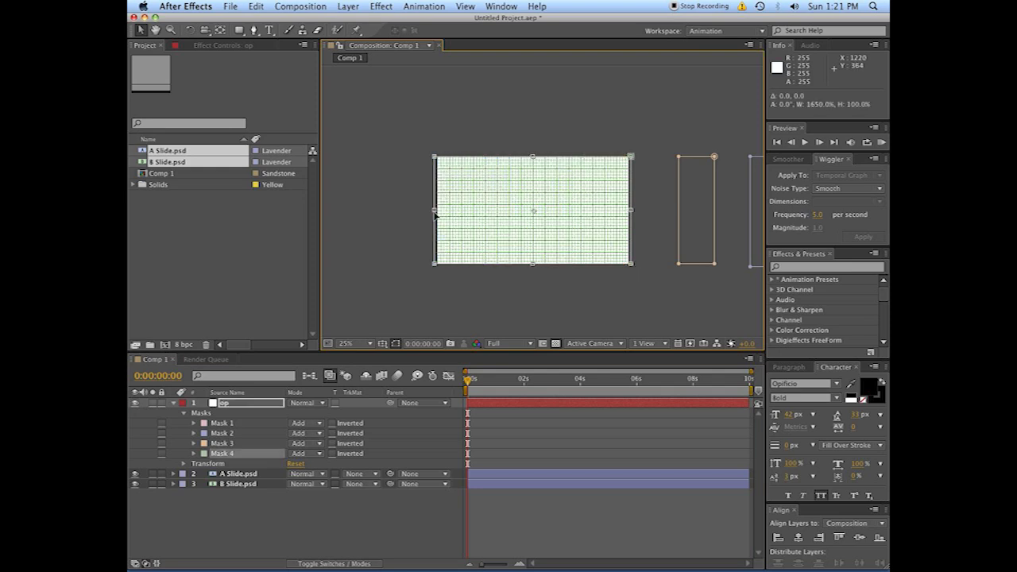
pyautogui.click(484, 429)
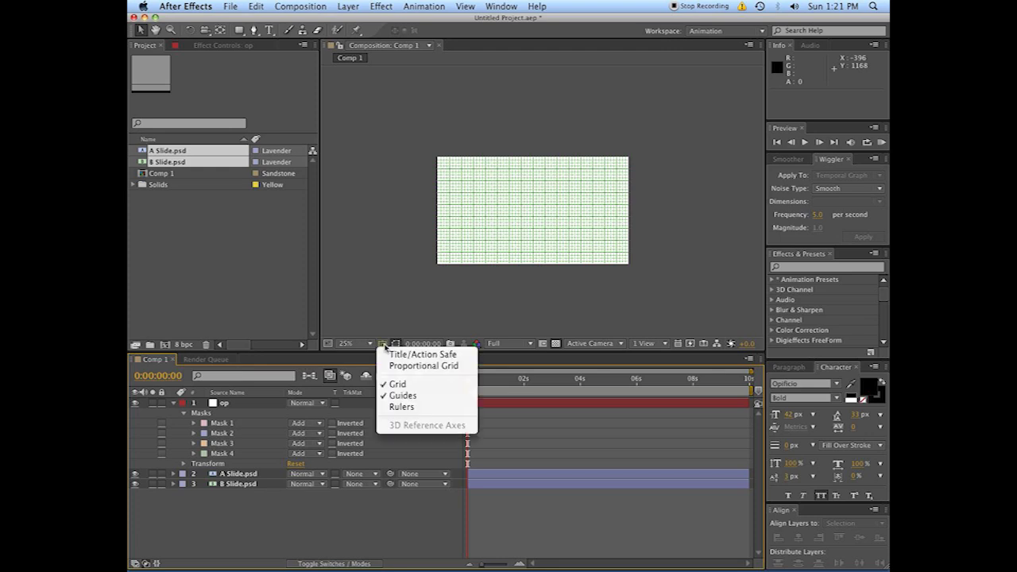
# - Turn off the composition grid, leaving snapping unchanged
pyautogui.click(382, 343)
pyautogui.click(401, 383)
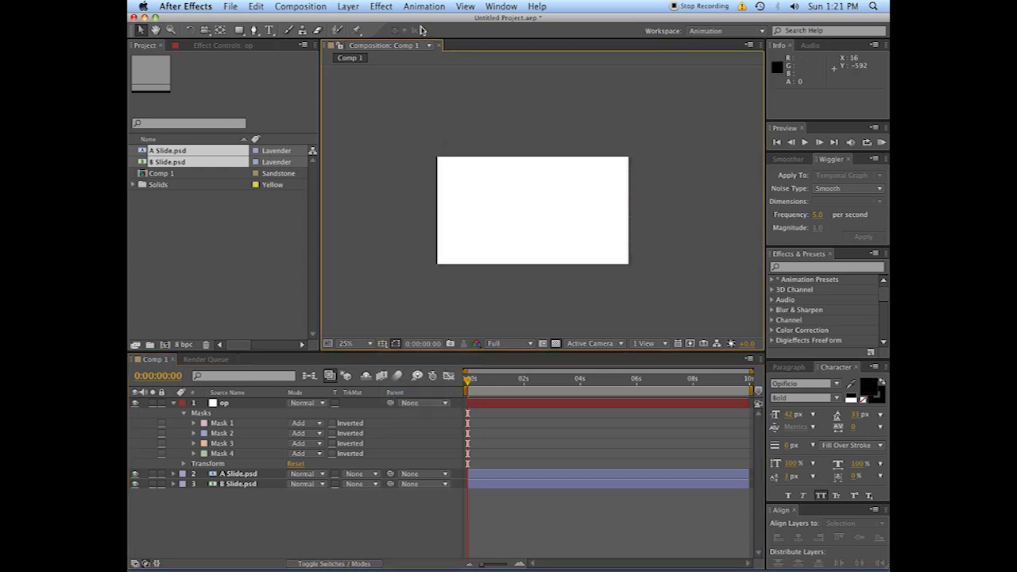
pyautogui.click(466, 6)
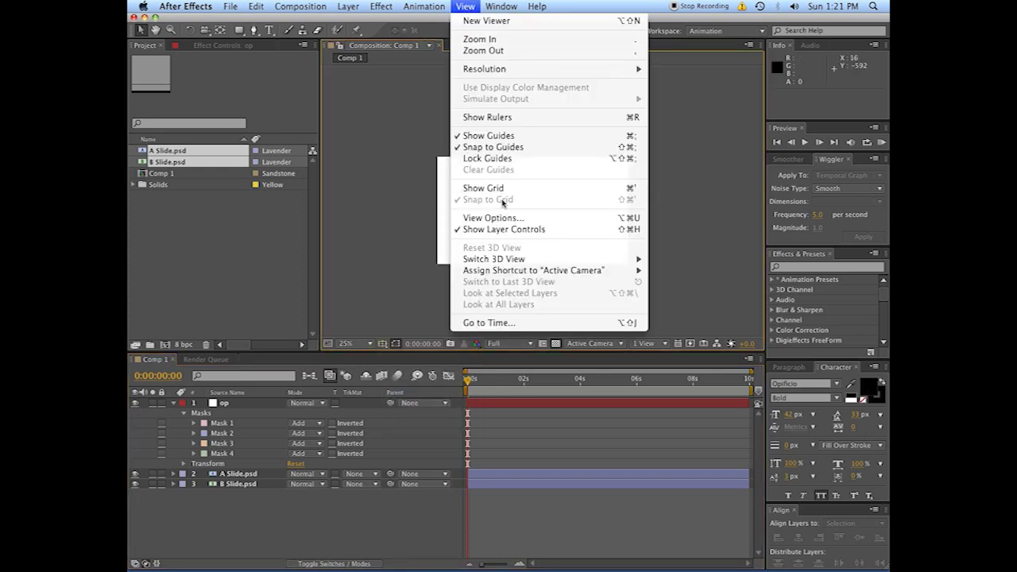
pyautogui.click(518, 454)
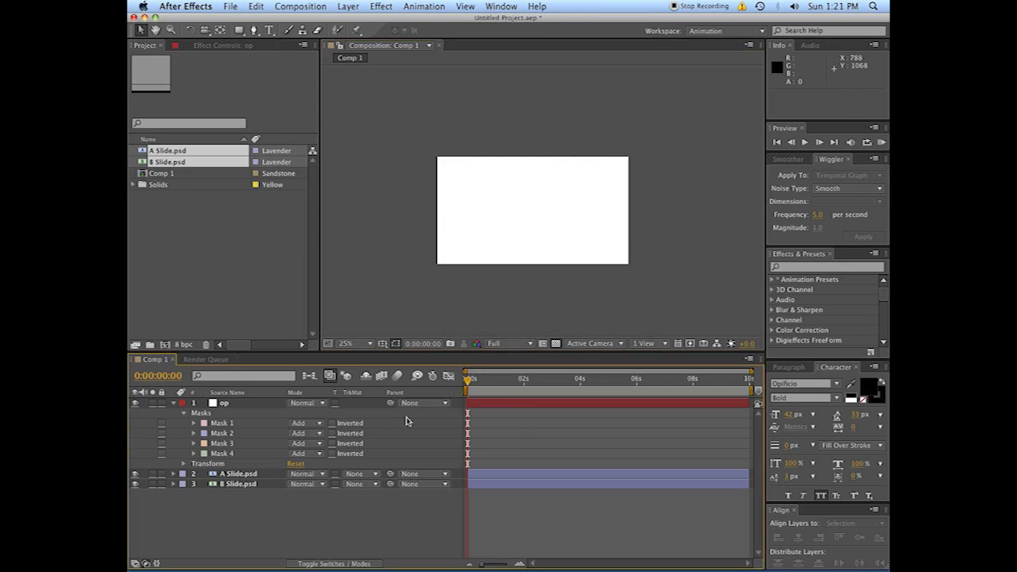
# - Set Mask Path keyframes for all four op masks at frame 10
pyautogui.click(230, 405)
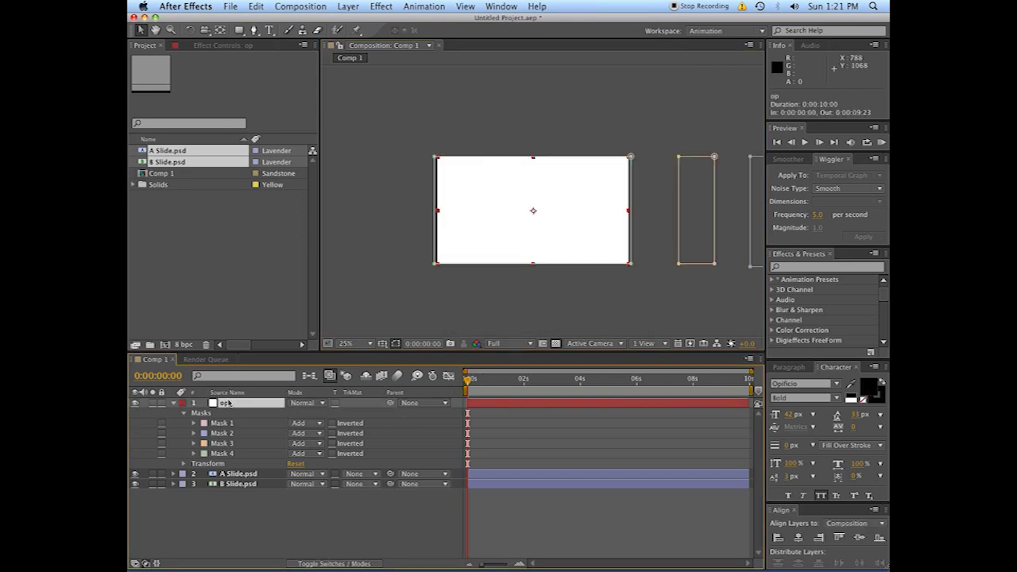
pyautogui.click(233, 454)
pyautogui.keyDown('shift'); pyautogui.click(229, 424); pyautogui.keyUp('shift')
pyautogui.press('m')
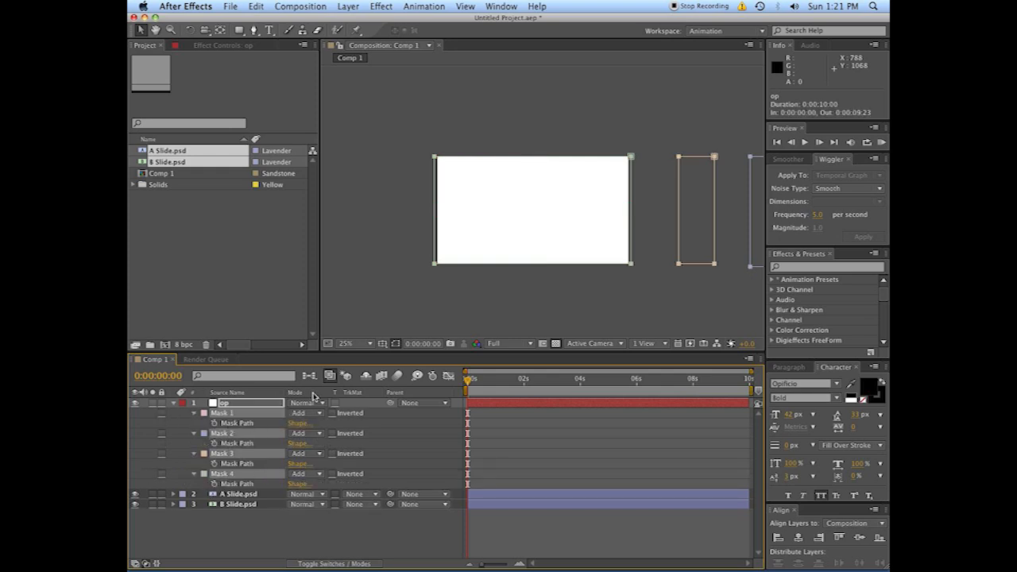
pyautogui.hotkey('shift', 'pagedown')
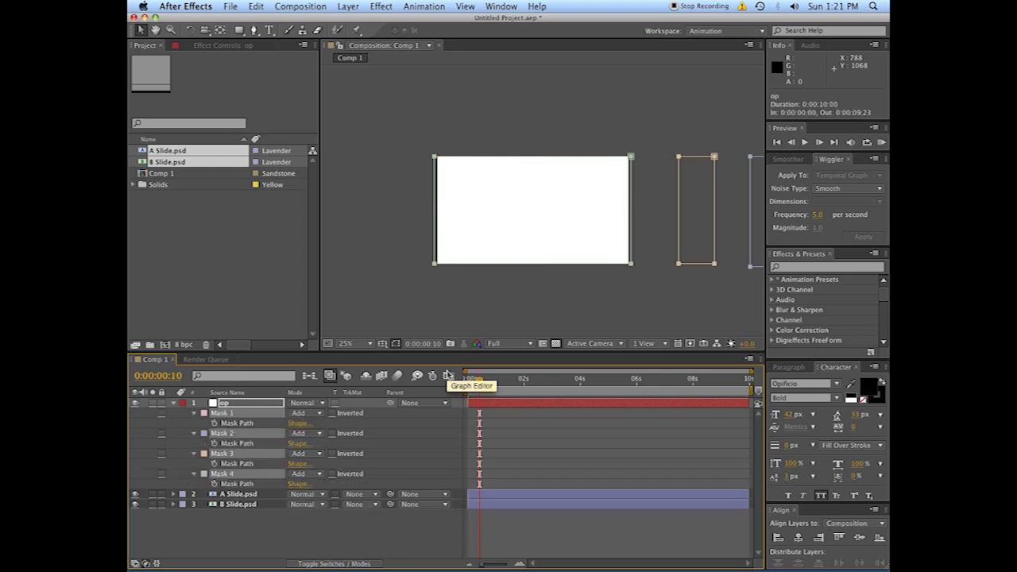
pyautogui.click(213, 423)
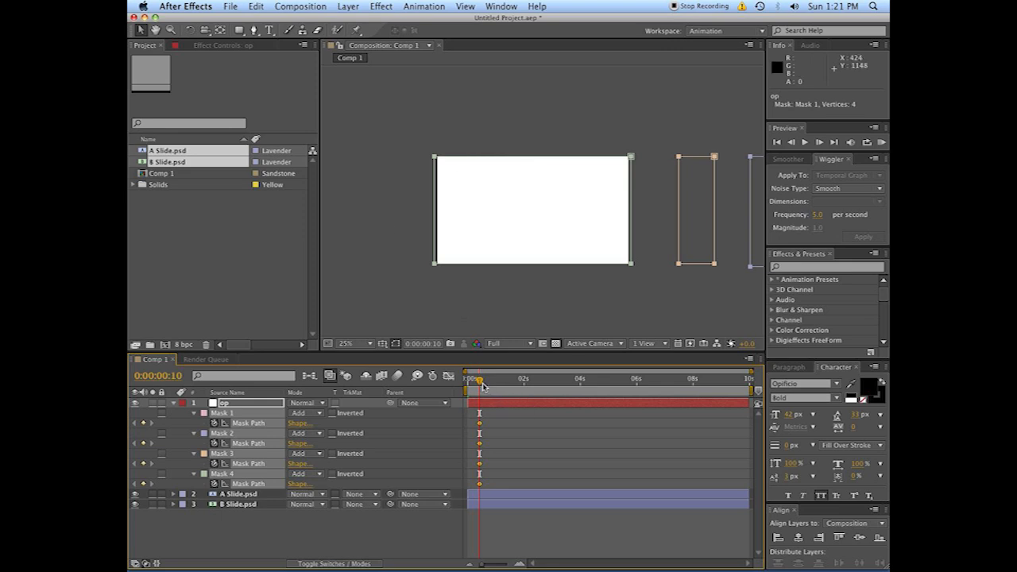
# - At frame 0, move the masks left off frame and preview the band wipe
pyautogui.moveTo(480, 384); pyautogui.dragTo(419, 388)
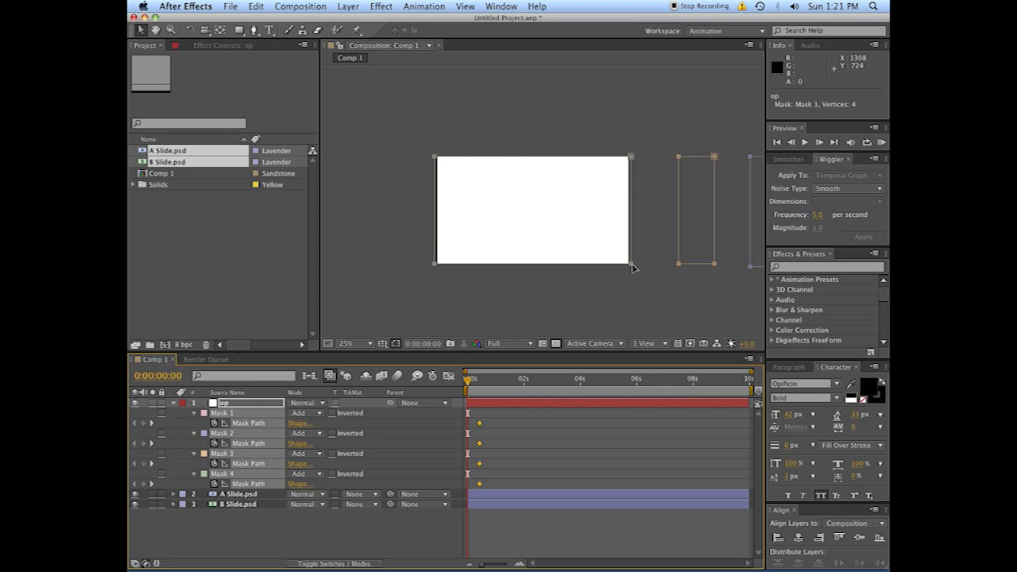
pyautogui.moveTo(633, 268); pyautogui.dragTo(258, 275)
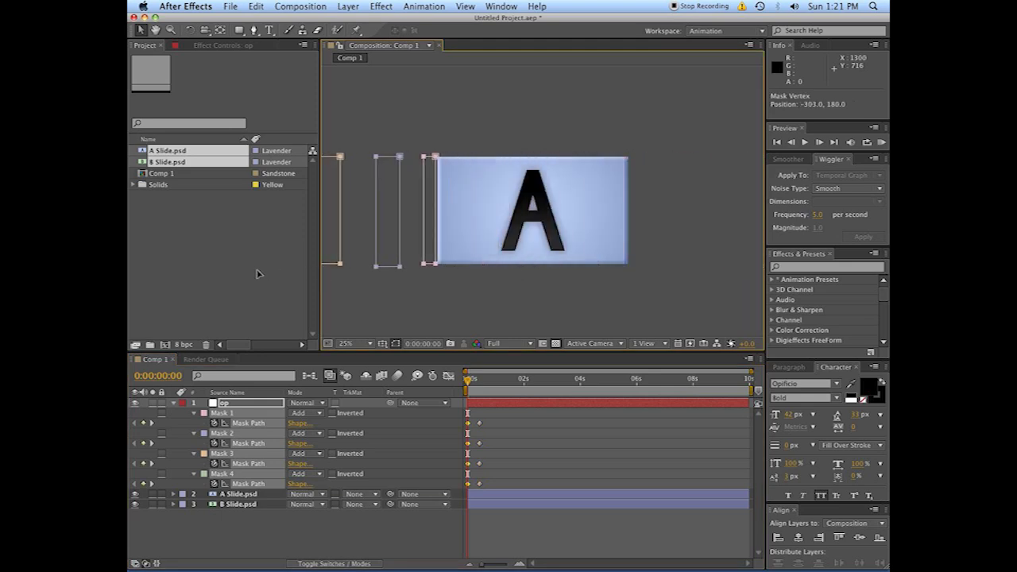
pyautogui.click(501, 453)
pyautogui.press('space')
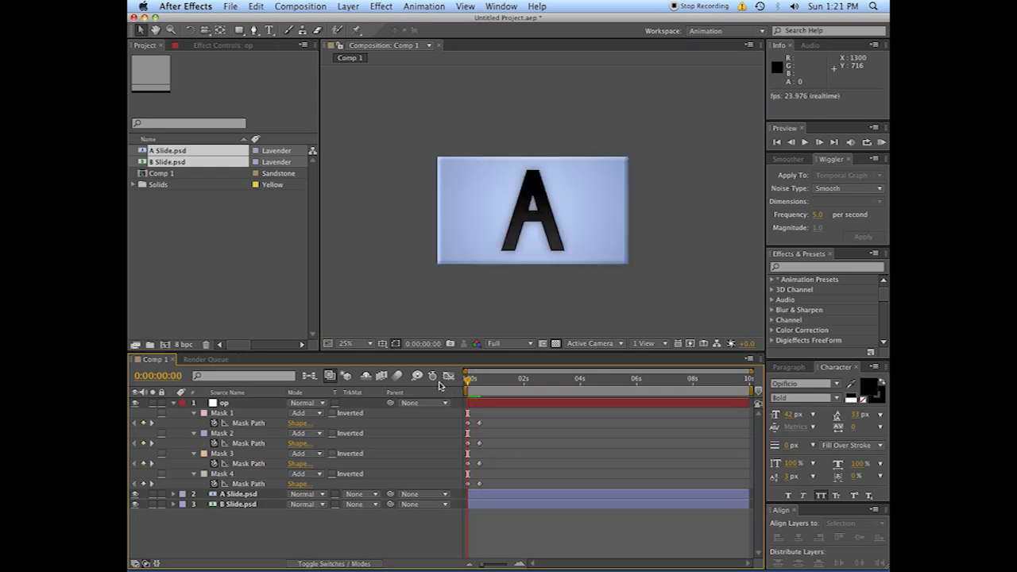
pyautogui.press('space')
pyautogui.scroll(1, 493, 195)
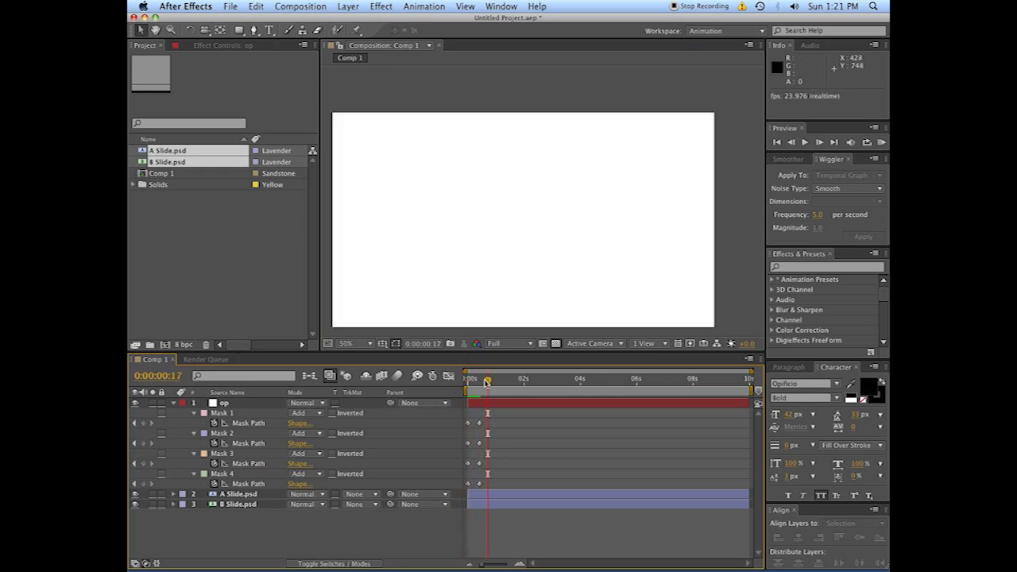
pyautogui.press('space')
pyautogui.press('space')
# - Start the op layer at 0:00:01:16, then bring up A Slide.psd's track matte options
pyautogui.click(174, 405)
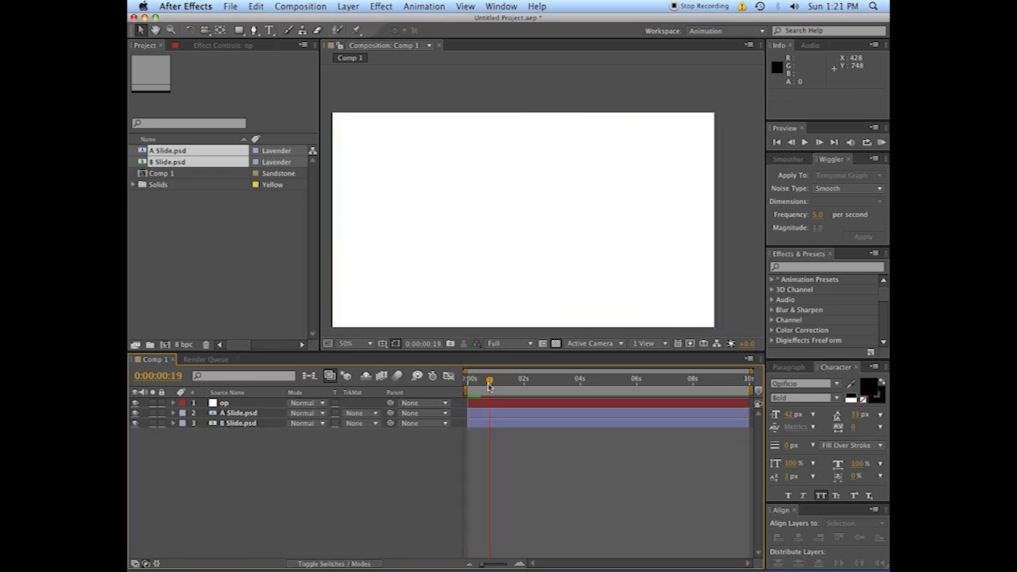
pyautogui.press('Home')
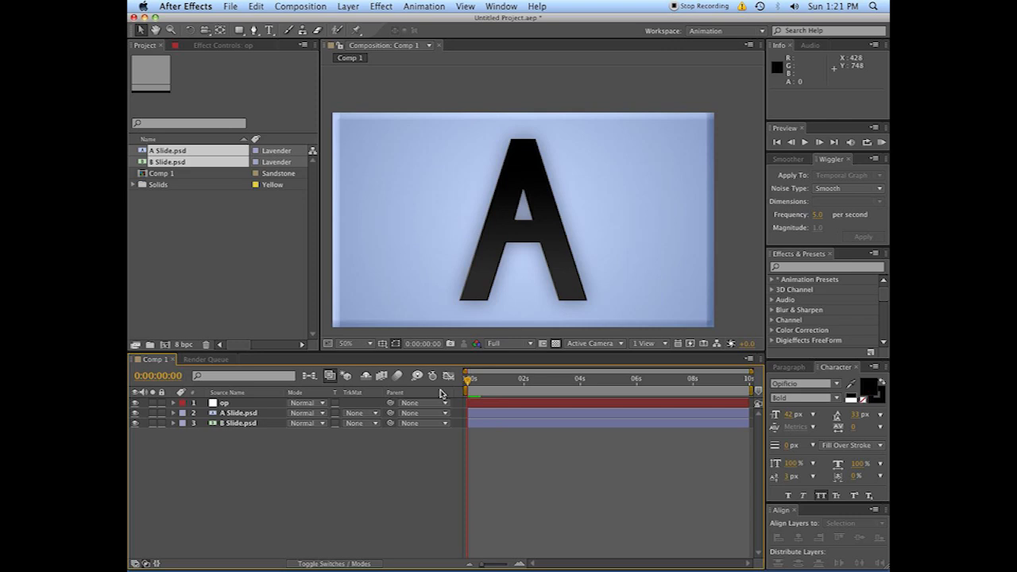
pyautogui.click(489, 408)
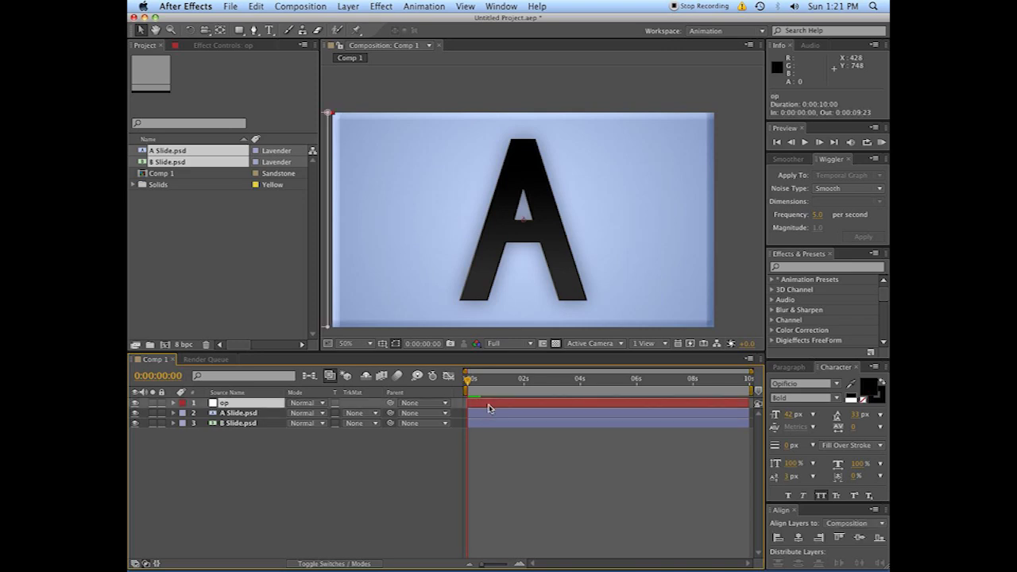
pyautogui.hotkey('shift', 'pagedown')
pyautogui.hotkey('shift', 'pagedown')
pyautogui.hotkey('shift', 'pagedown')
pyautogui.hotkey('shift', 'pagedown')
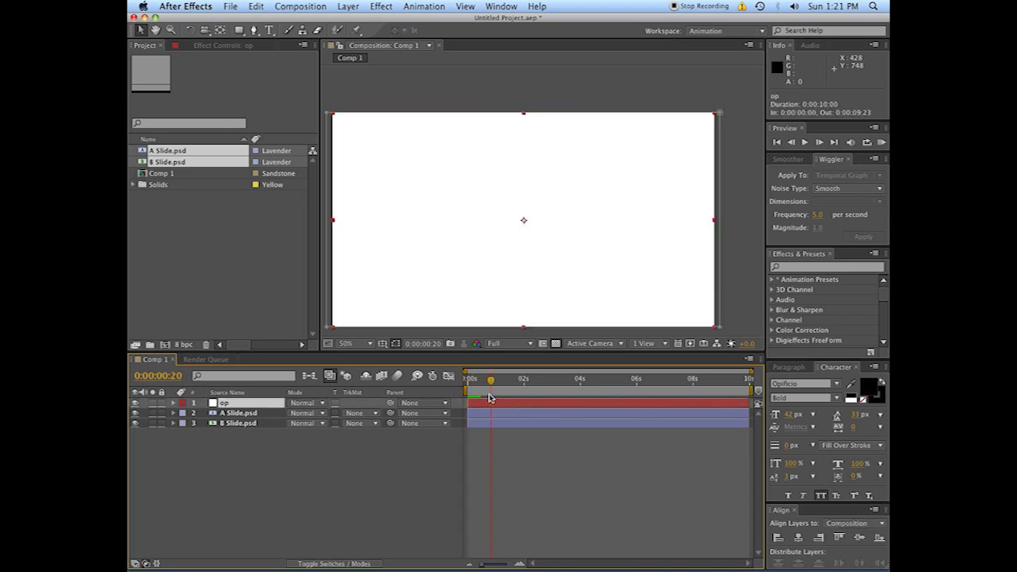
pyautogui.moveTo(509, 406); pyautogui.dragTo(556, 408)
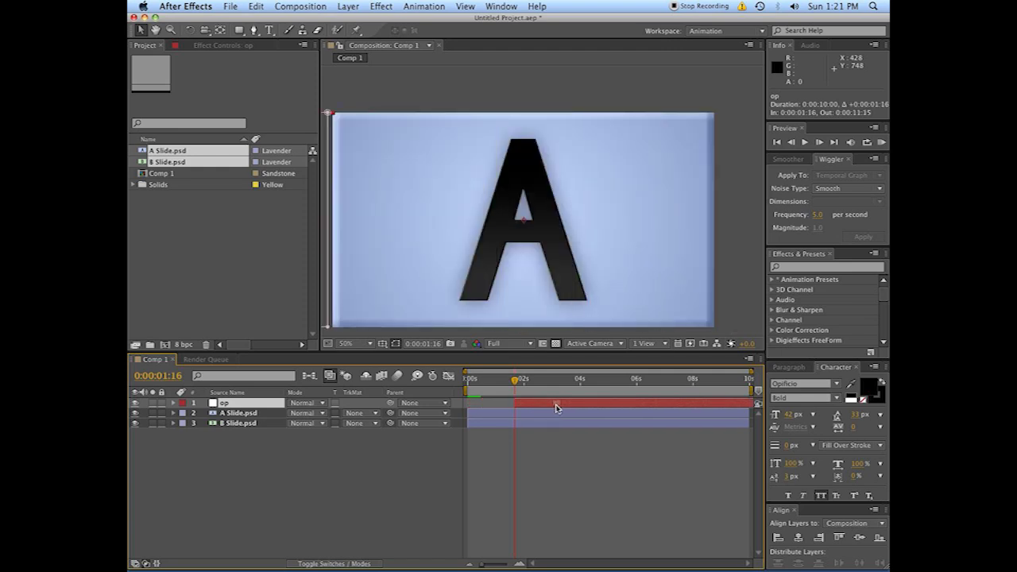
pyautogui.click(246, 415)
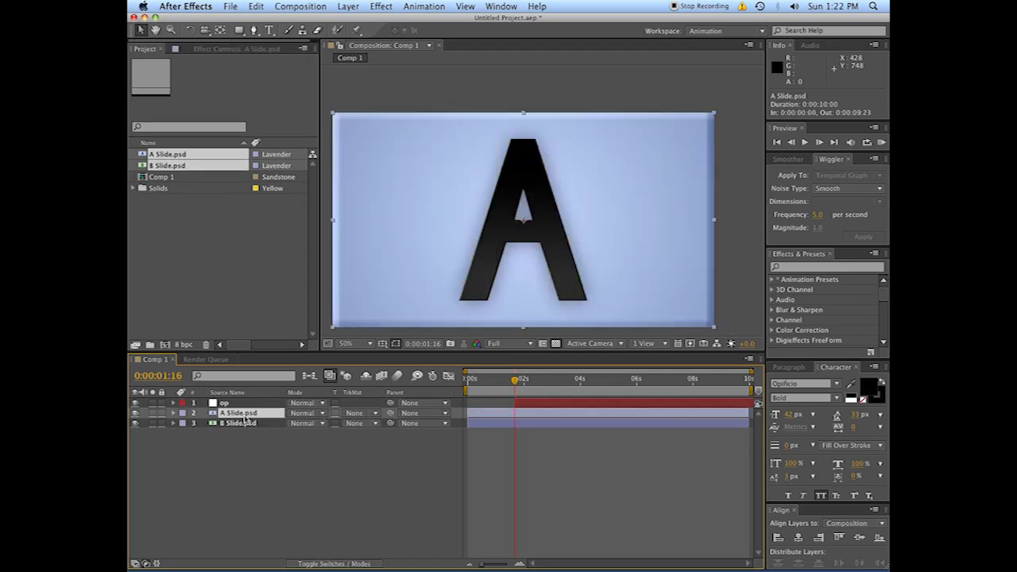
pyautogui.click(370, 414)
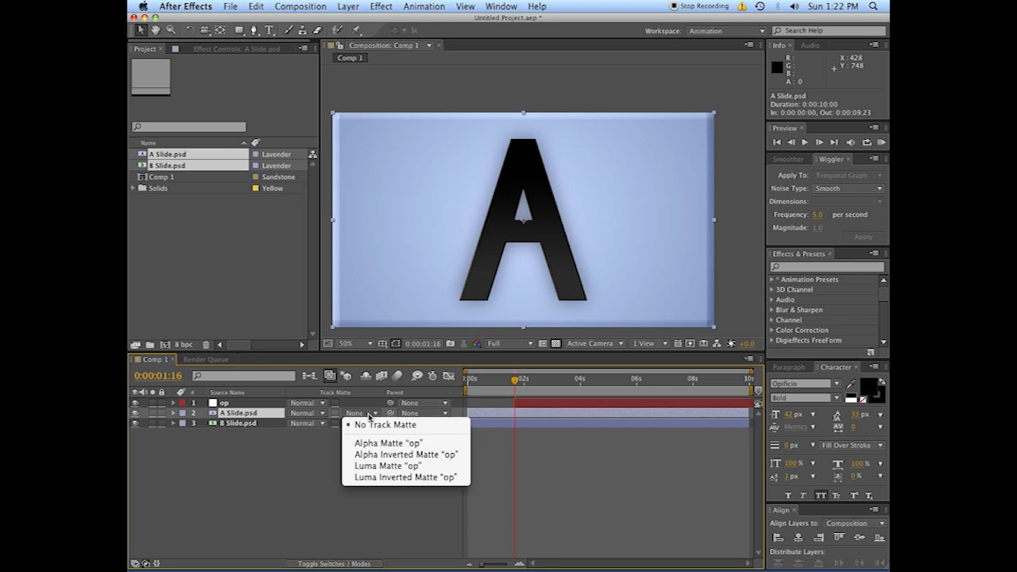
# - Set A Slide.psd's track matte to Alpha Inverted Matte "op" and preview
pyautogui.click(407, 455)
pyautogui.press('space')
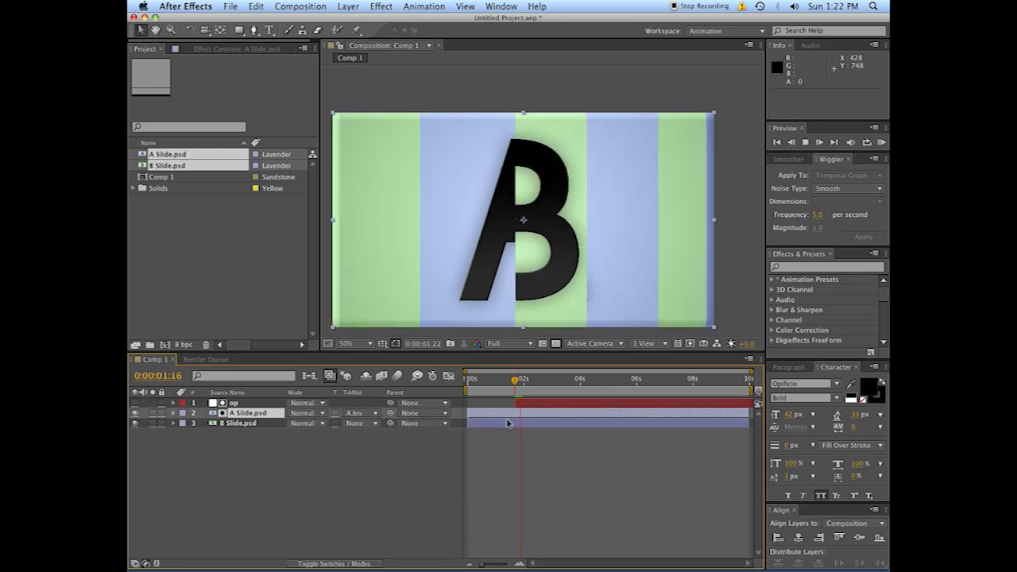
pyautogui.click(511, 388)
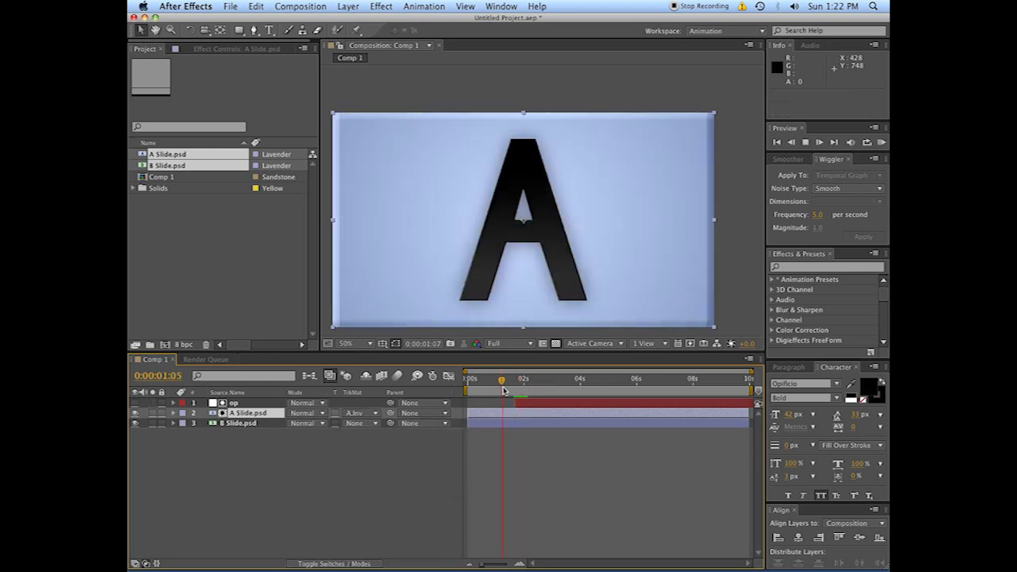
pyautogui.moveTo(511, 388); pyautogui.dragTo(527, 384)
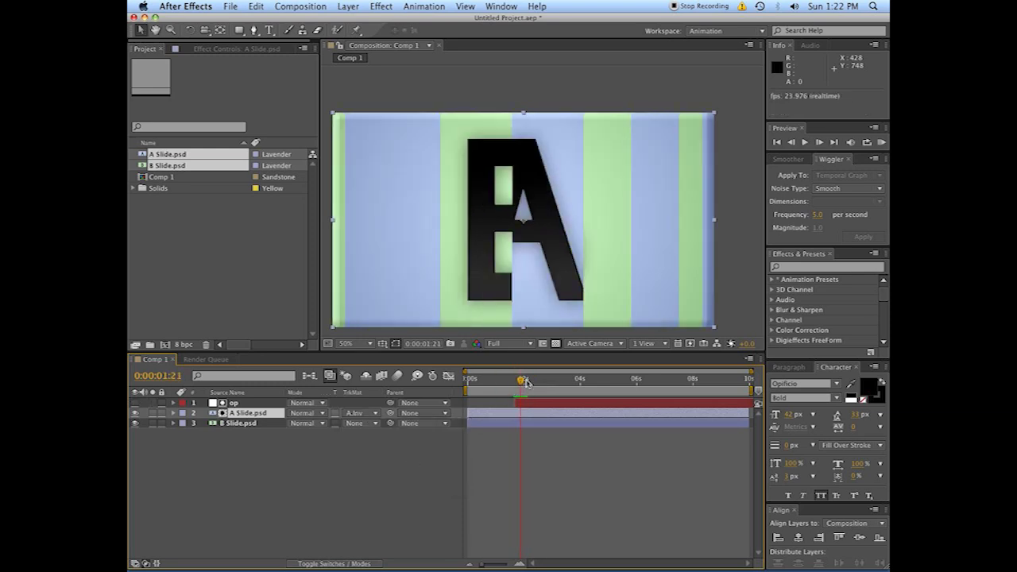
# - Try a normal Alpha Matte from op instead and preview it
pyautogui.click(376, 414)
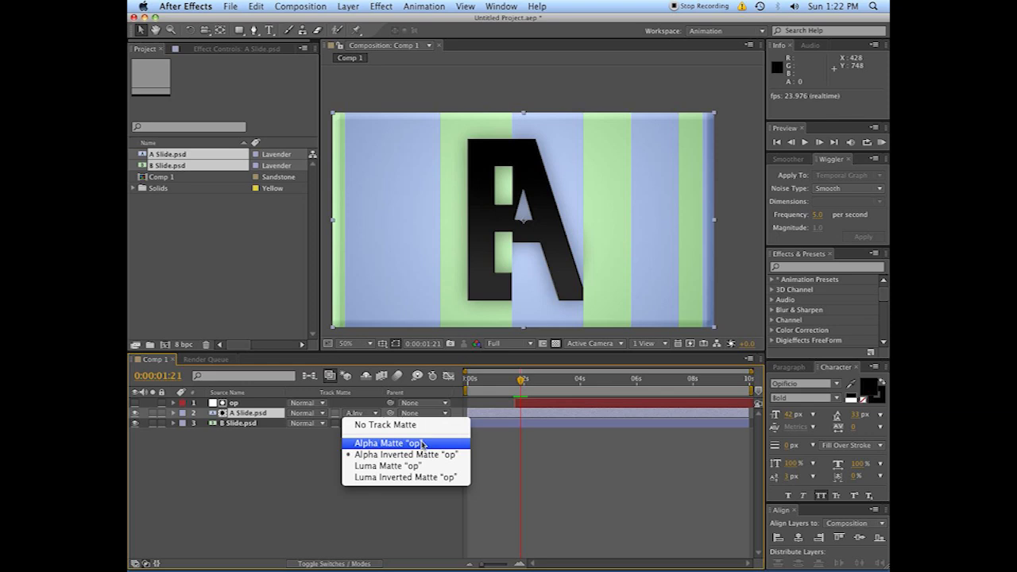
pyautogui.click(394, 447)
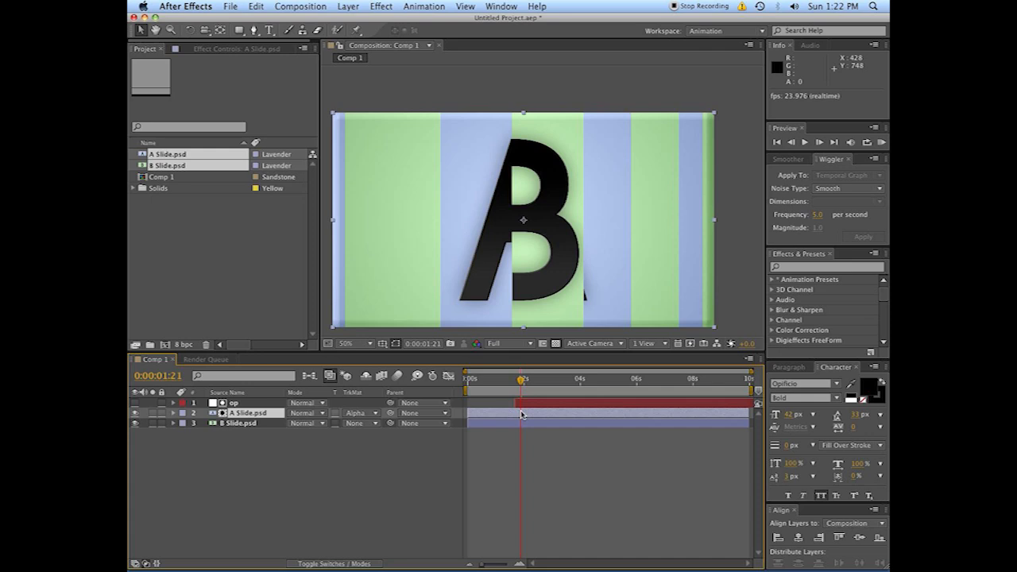
pyautogui.moveTo(521, 413); pyautogui.dragTo(537, 414)
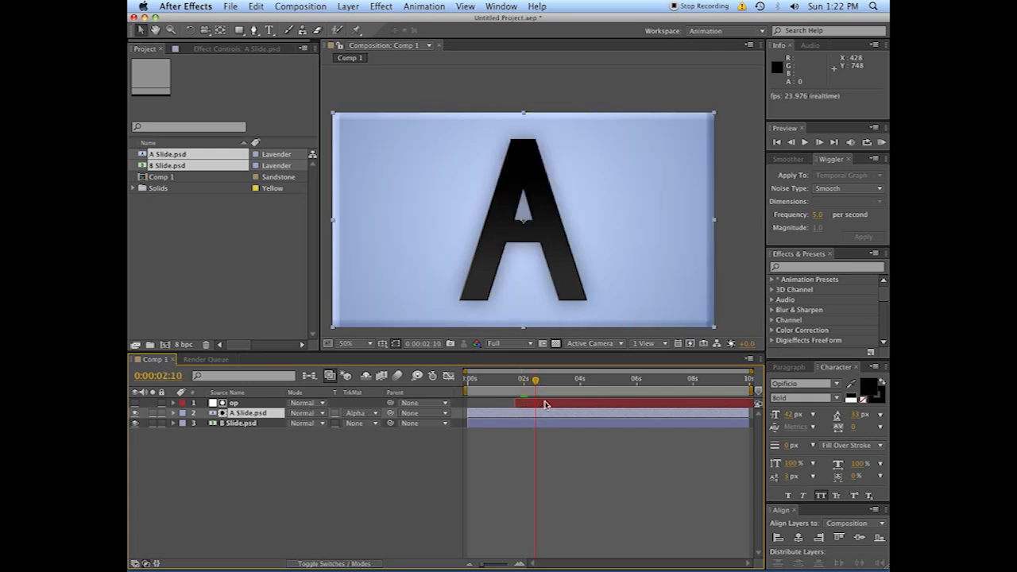
pyautogui.click(545, 405)
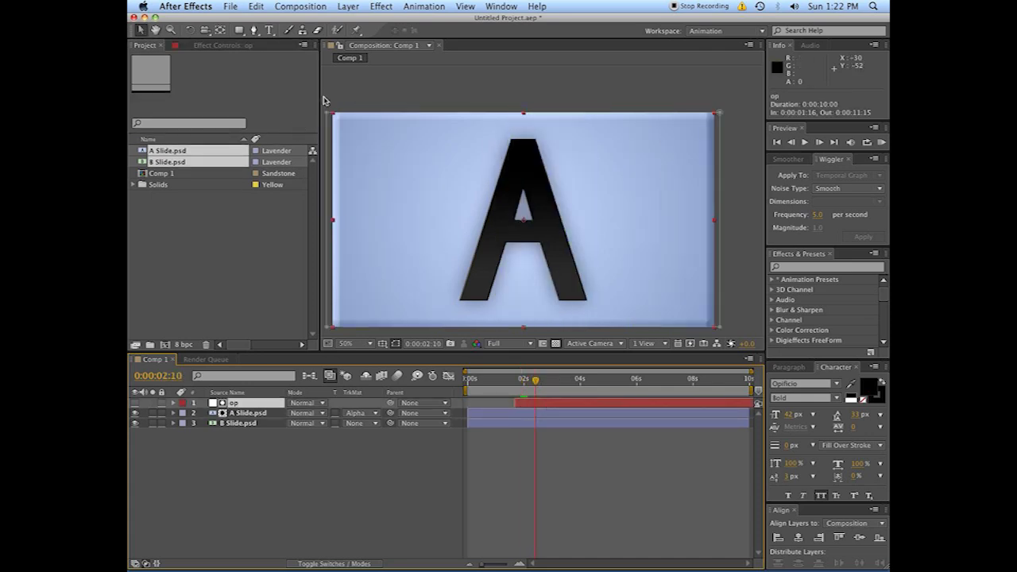
pyautogui.click(534, 414)
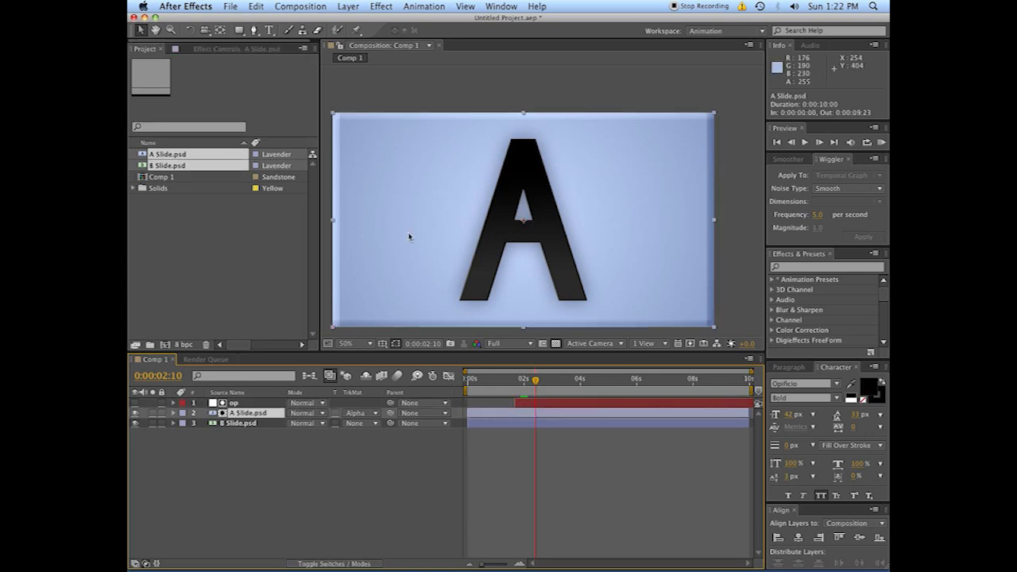
pyautogui.click(526, 403)
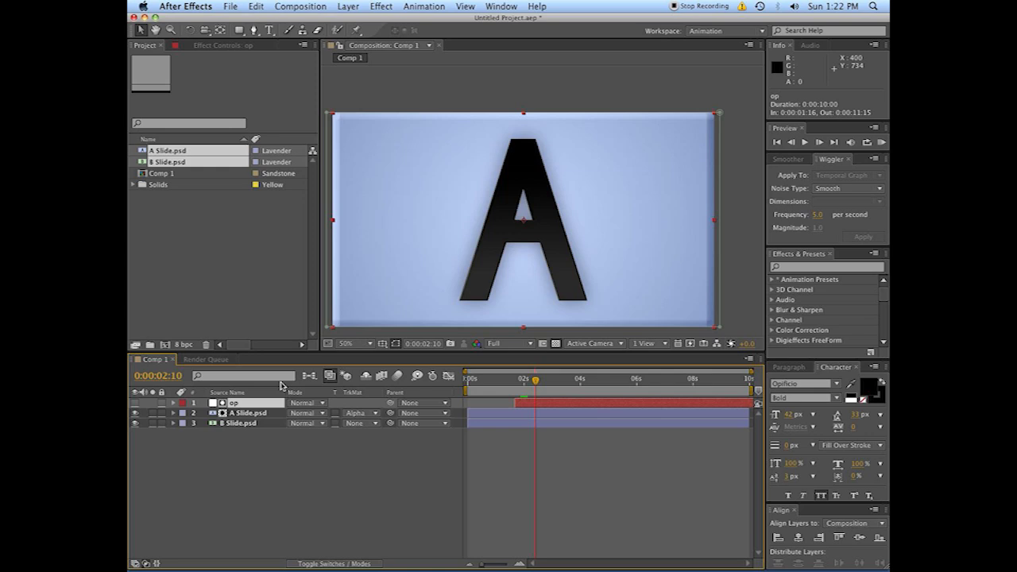
pyautogui.press('space')
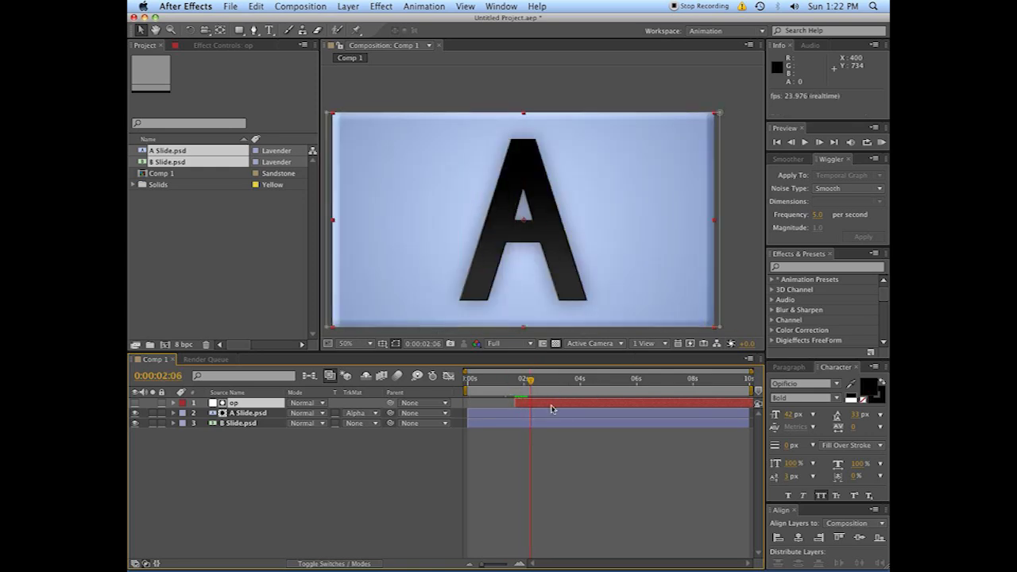
# - Switch back to the inverted alpha matte and preview the A-to-B wipe
pyautogui.click(363, 416)
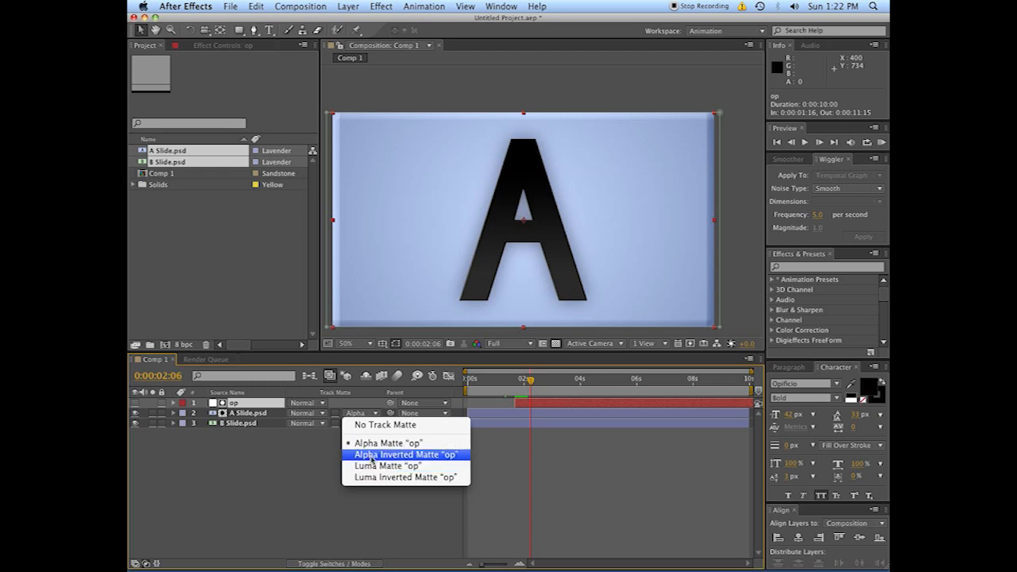
pyautogui.click(390, 452)
pyautogui.click(506, 381)
pyautogui.press('space')
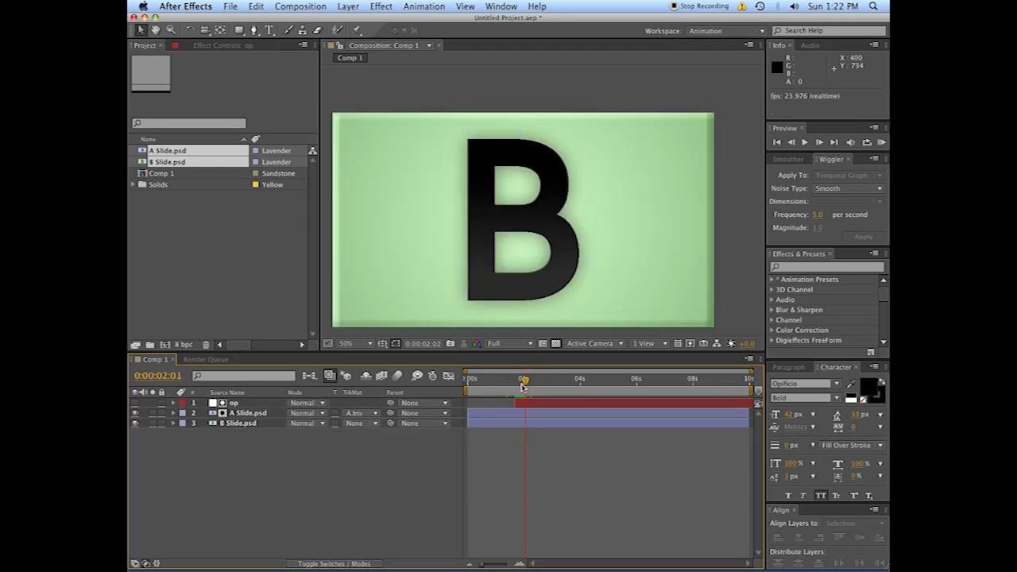
pyautogui.moveTo(523, 386)
pyautogui.mouseDown()
pyautogui.moveTo(510, 391)
pyautogui.moveTo(521, 383)
pyautogui.mouseUp()
pyautogui.click(203, 280)
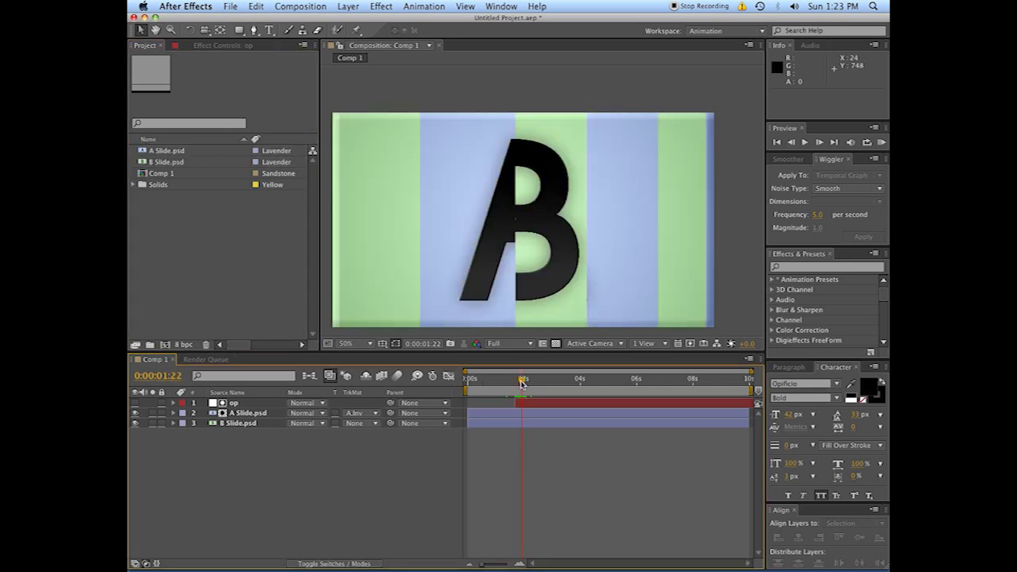
pyautogui.press('space')
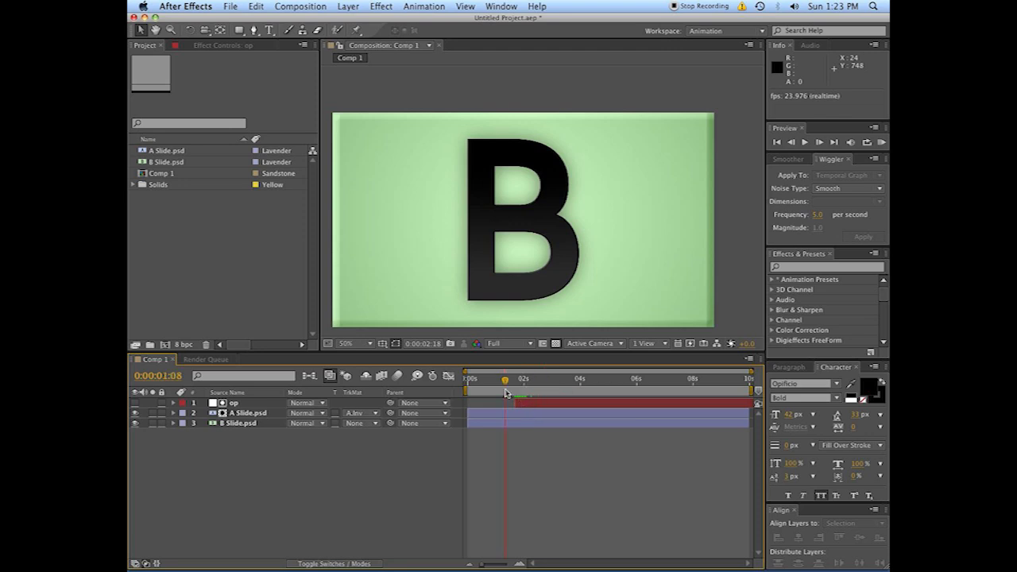
# - Move the op layer's in-point to 0s and preview the wipe from the start
pyautogui.press('Home')
pyautogui.click(532, 408)
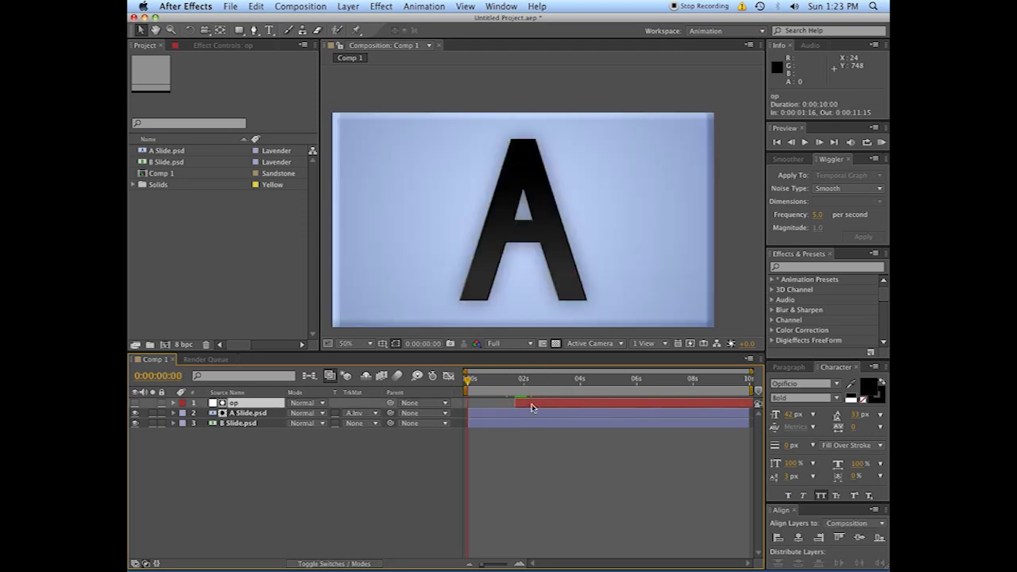
pyautogui.hotkey('alt', '[')
pyautogui.press('space')
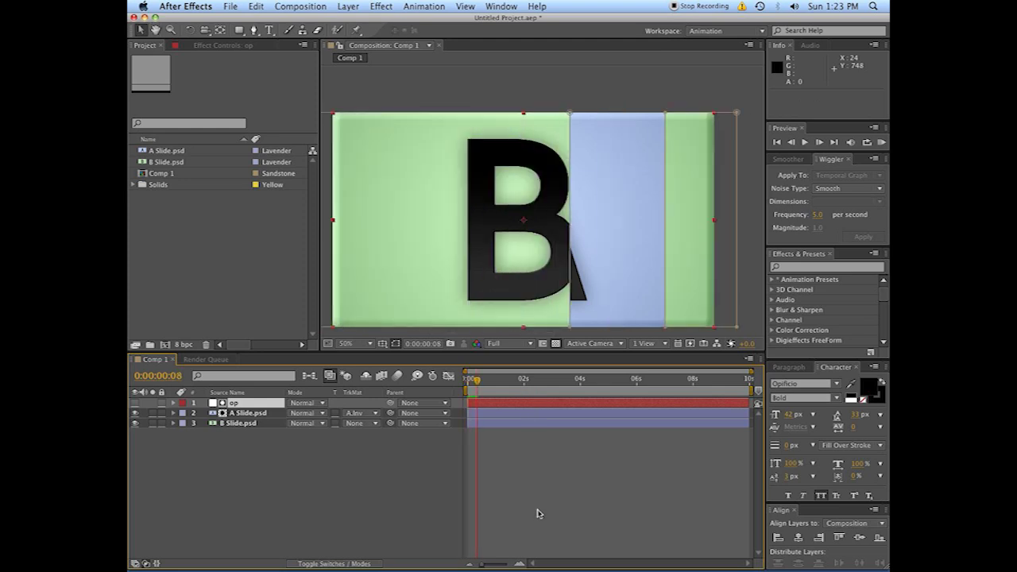
pyautogui.click(537, 513)
pyautogui.click(254, 405)
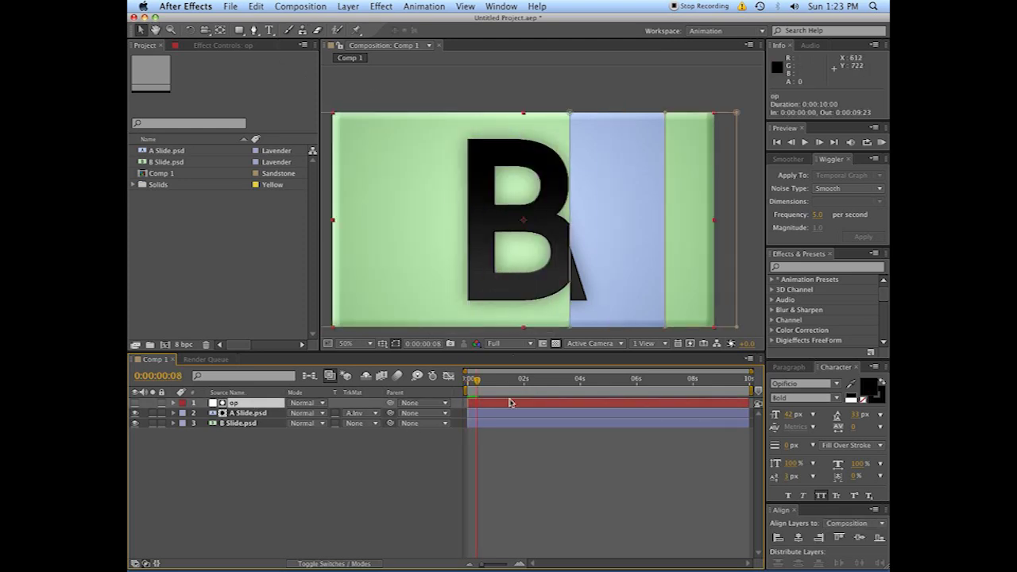
pyautogui.moveTo(489, 392); pyautogui.dragTo(465, 392)
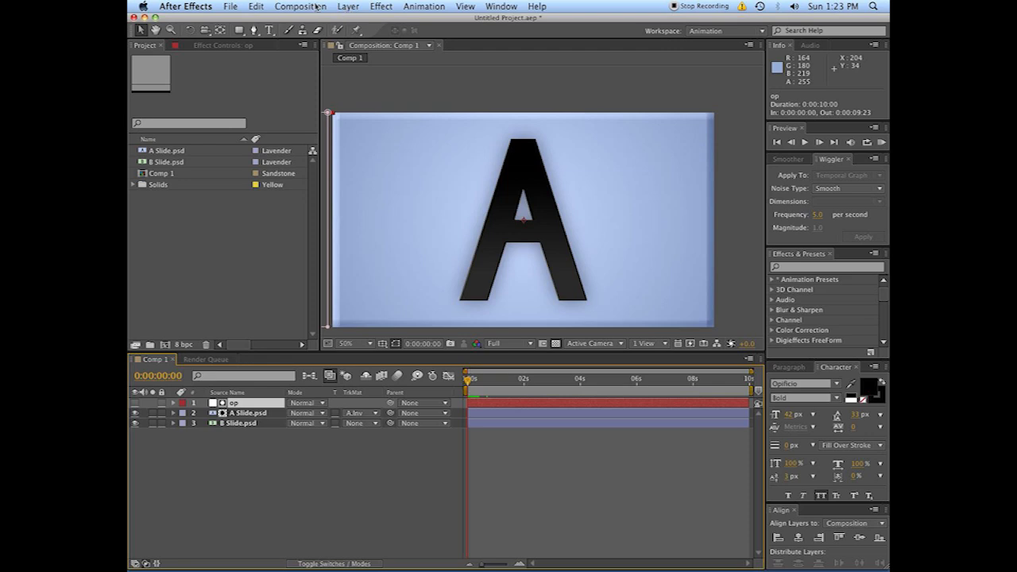
# - Pre-compose the op layer into a new composition named Wipe TRans
pyautogui.click(347, 6)
pyautogui.click(479, 396)
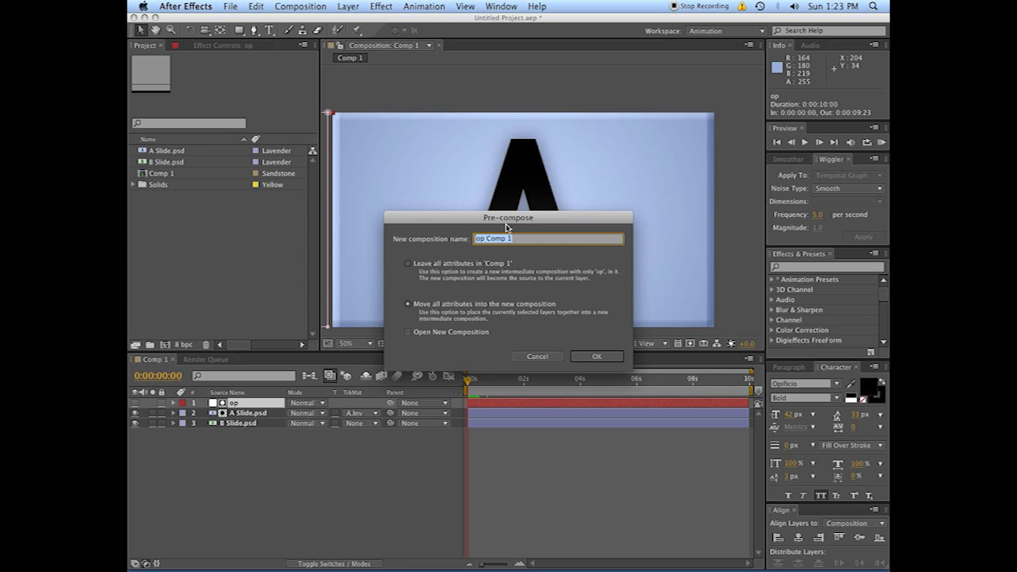
pyautogui.moveTo(486, 238); pyautogui.dragTo(512, 238)
pyautogui.write('Wipe TRans')
pyautogui.click(597, 355)
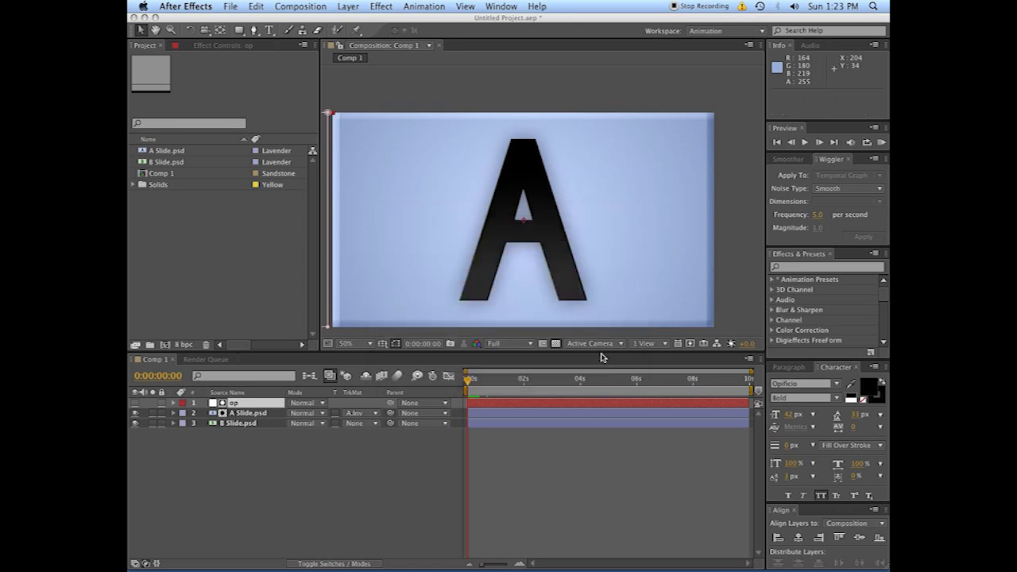
# - Open the Wipe TRans precomp and view its white op bars over the transparency checkerboard
pyautogui.doubleClick(495, 405)
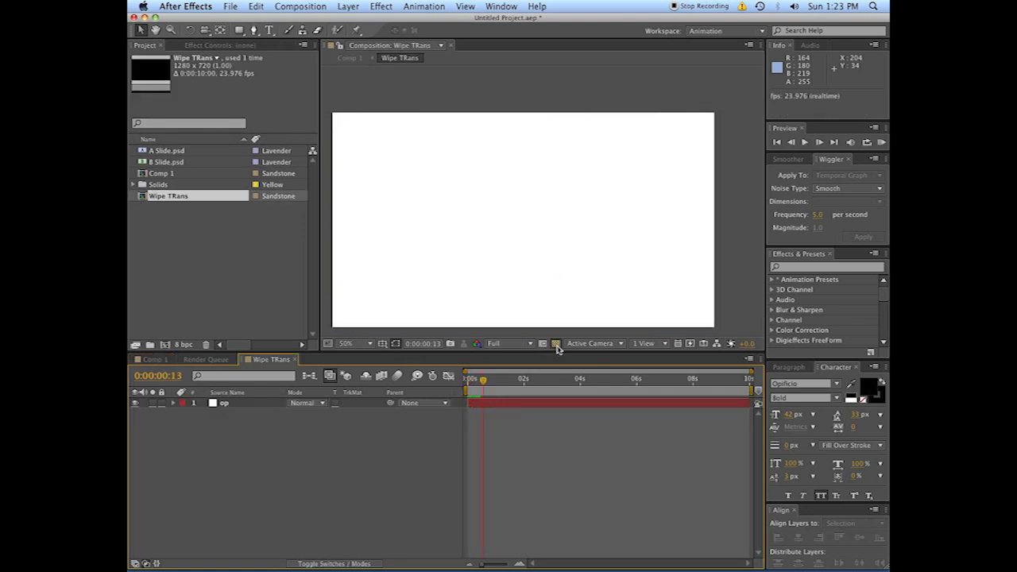
pyautogui.moveTo(484, 380); pyautogui.dragTo(474, 380)
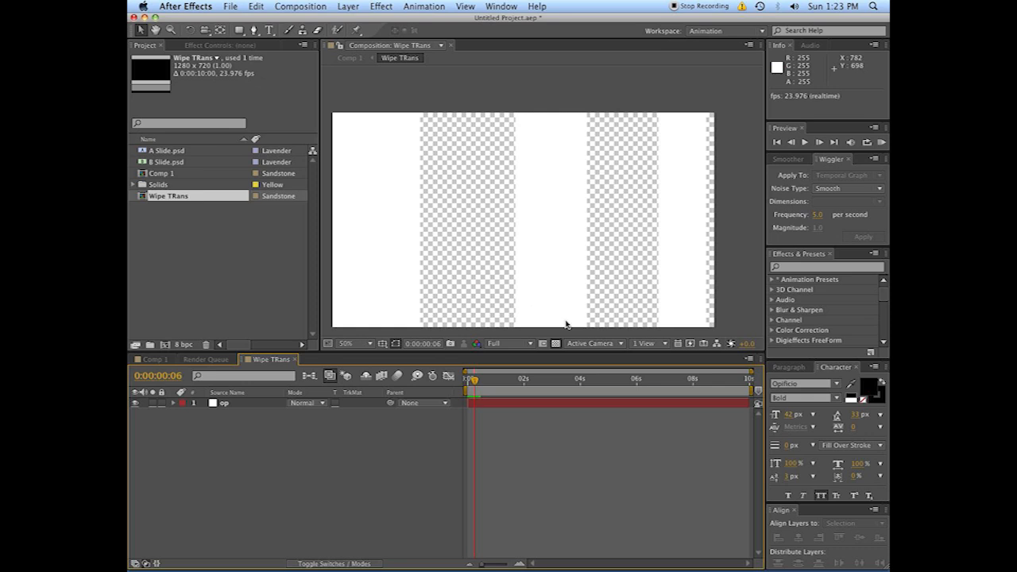
pyautogui.click(556, 343)
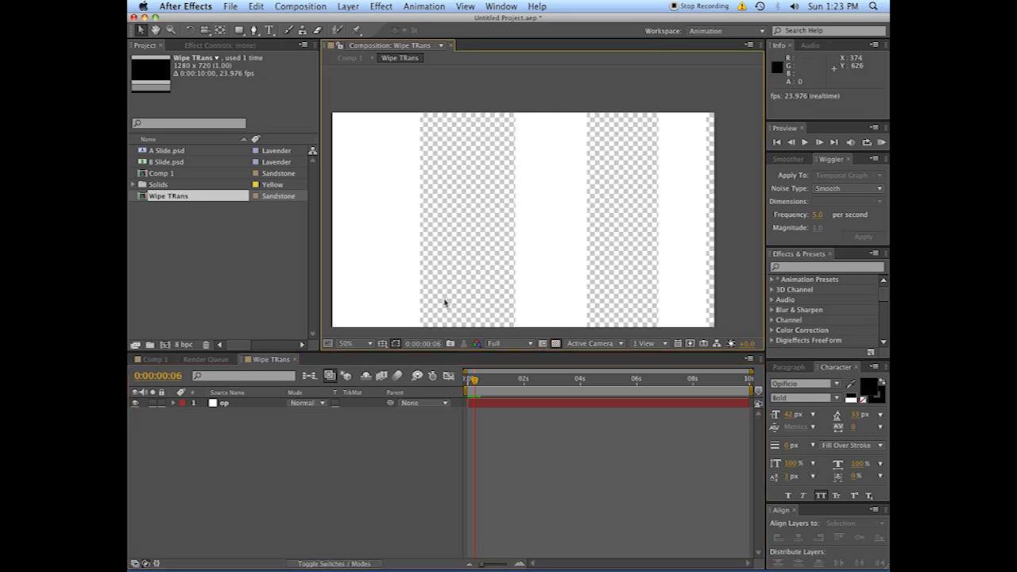
pyautogui.click(556, 343)
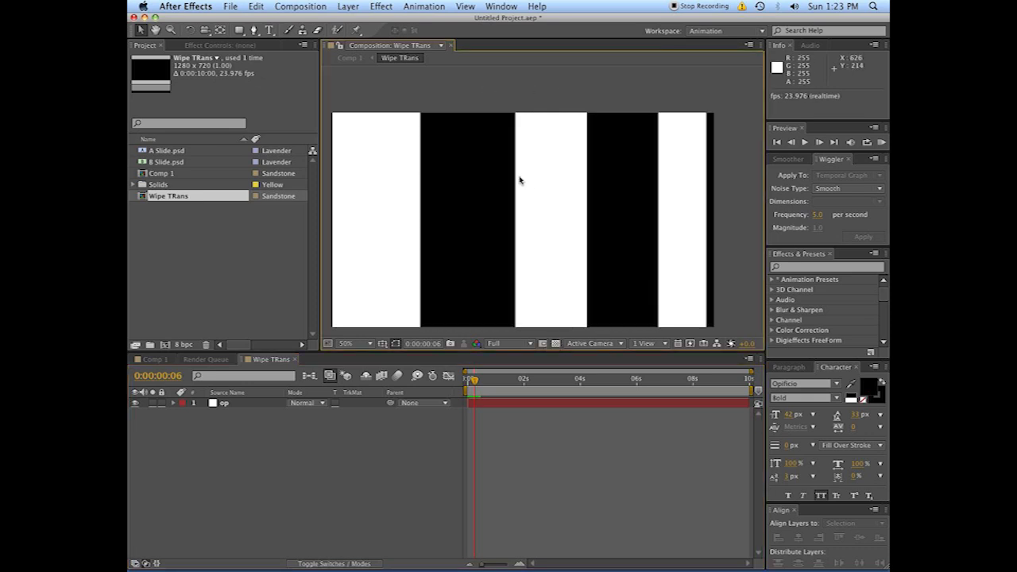
pyautogui.moveTo(477, 383)
pyautogui.mouseDown()
pyautogui.moveTo(458, 385)
pyautogui.moveTo(473, 382)
pyautogui.mouseUp()
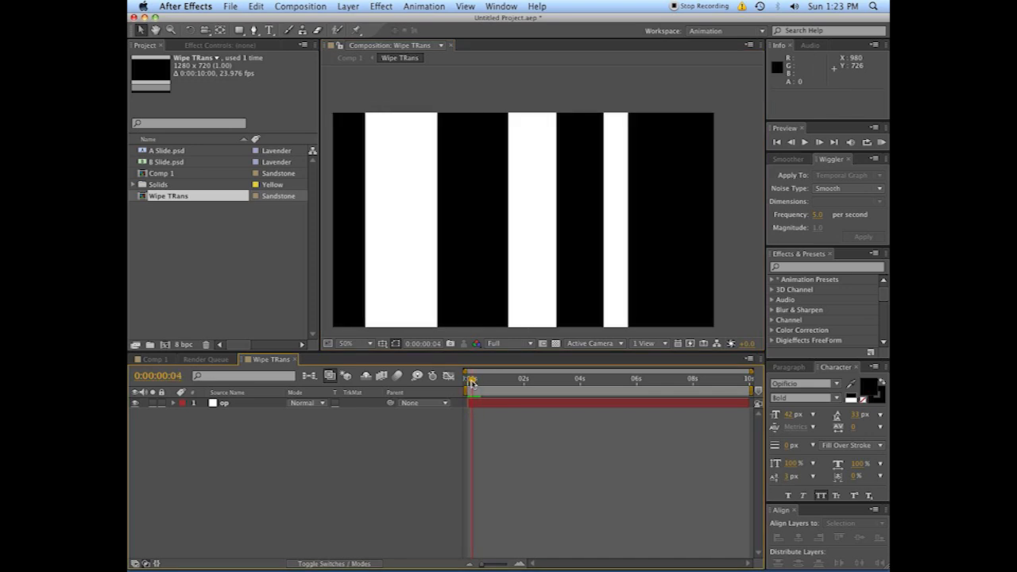
pyautogui.click(556, 344)
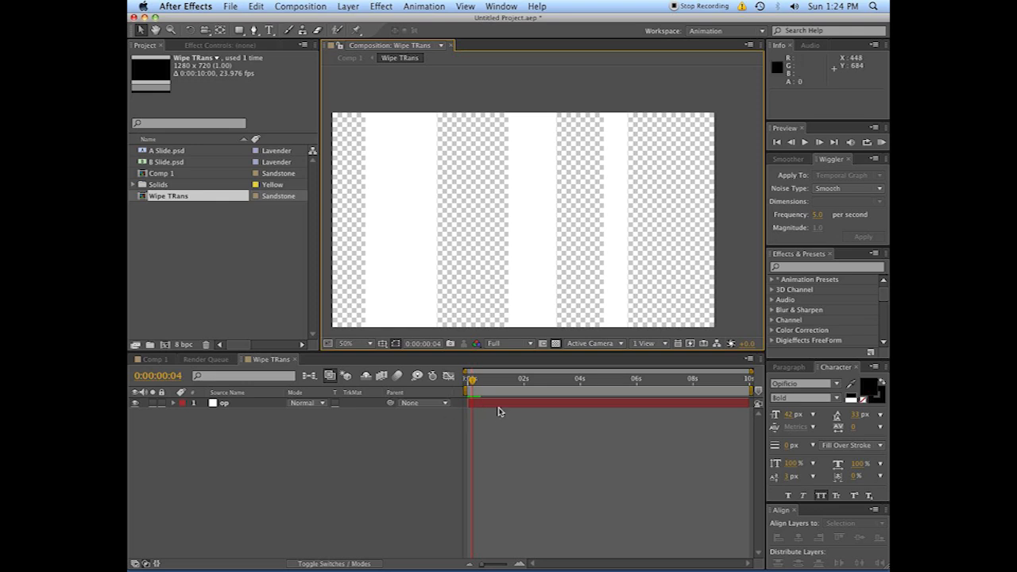
pyautogui.click(474, 406)
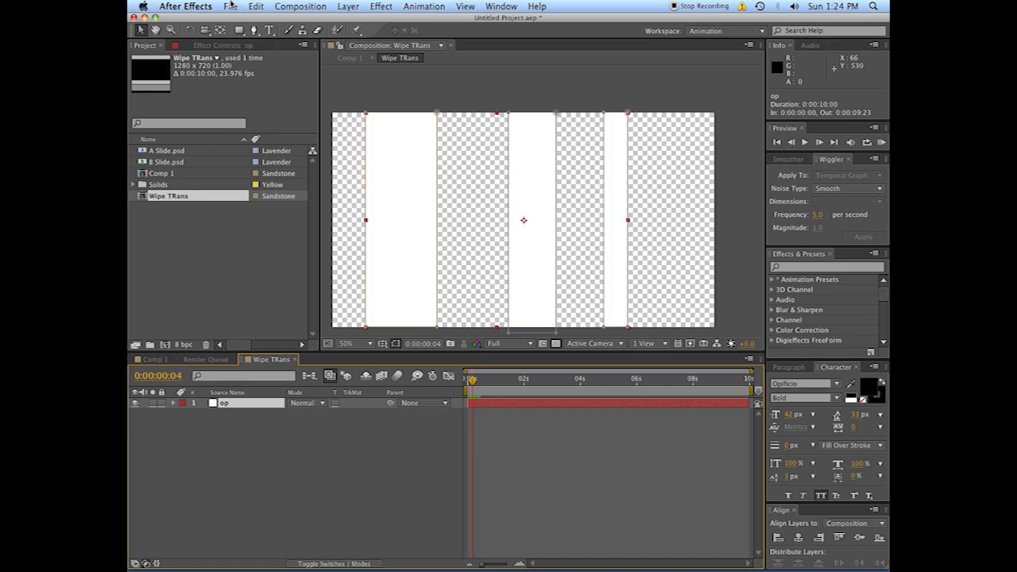
# - Queue Wipe TRans for rendering with Make Movie, outputting to Wipe TRans.mov
pyautogui.click(301, 7)
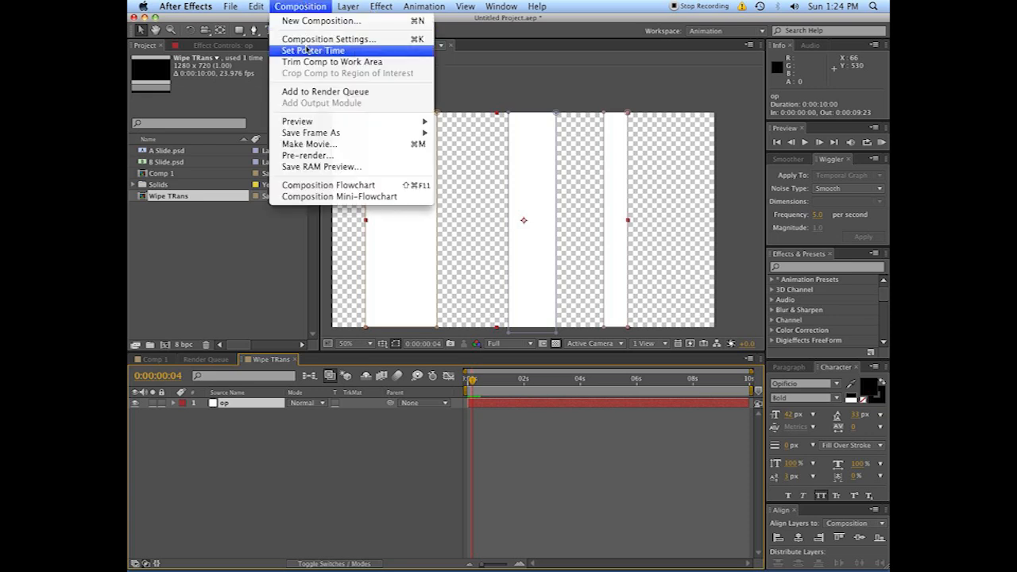
pyautogui.click(330, 168)
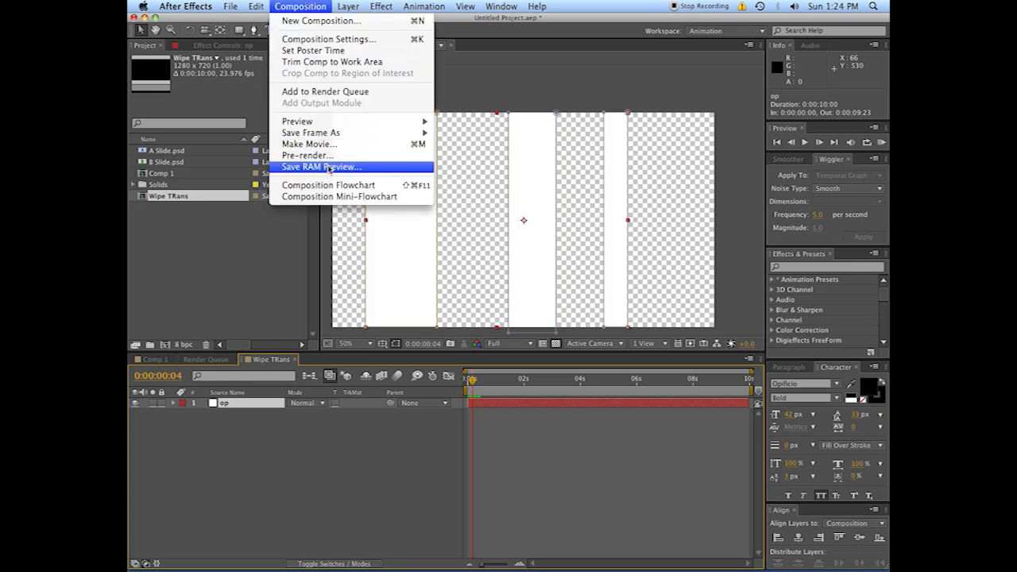
pyautogui.click(324, 145)
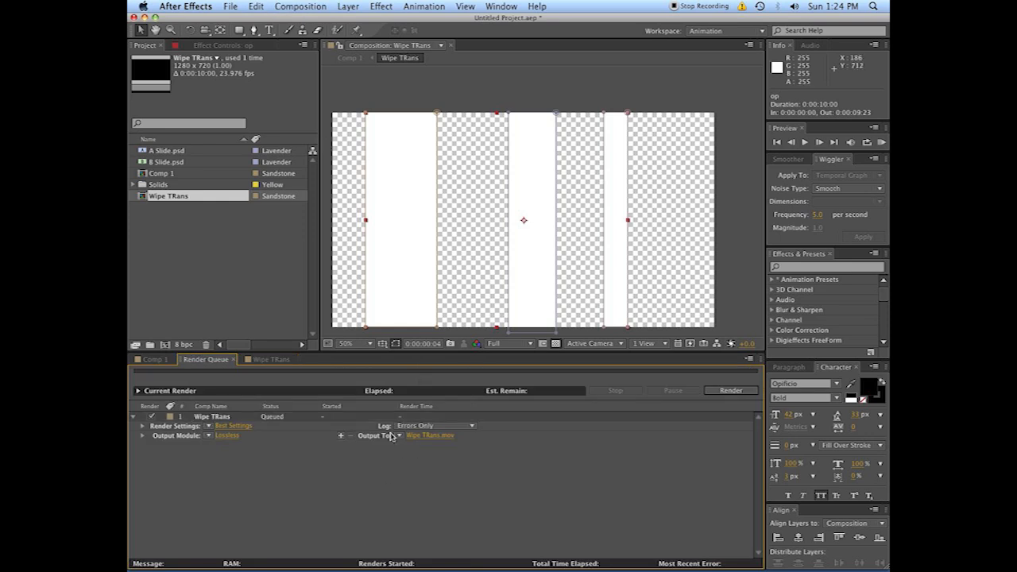
pyautogui.click(433, 436)
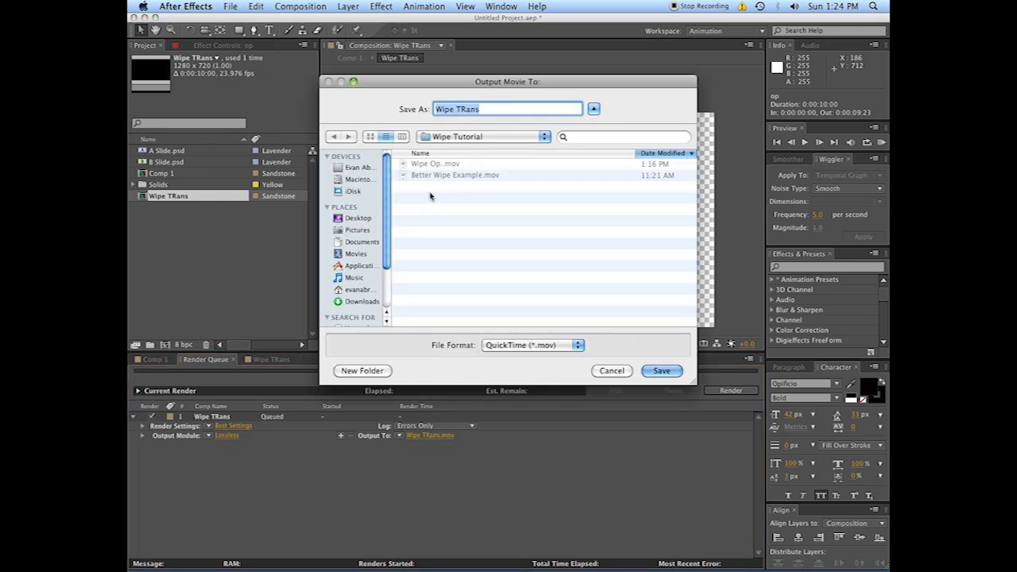
pyautogui.click(490, 110)
pyautogui.doubleClick(491, 111)
pyautogui.press('Return')
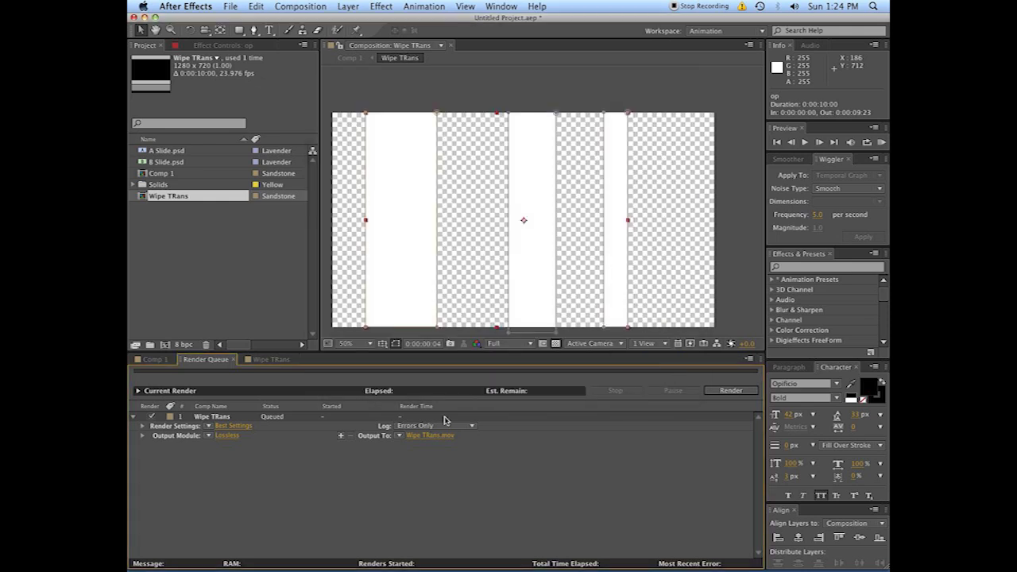
# - Set the QuickTime output module's channels to RGB + Alpha
pyautogui.click(209, 437)
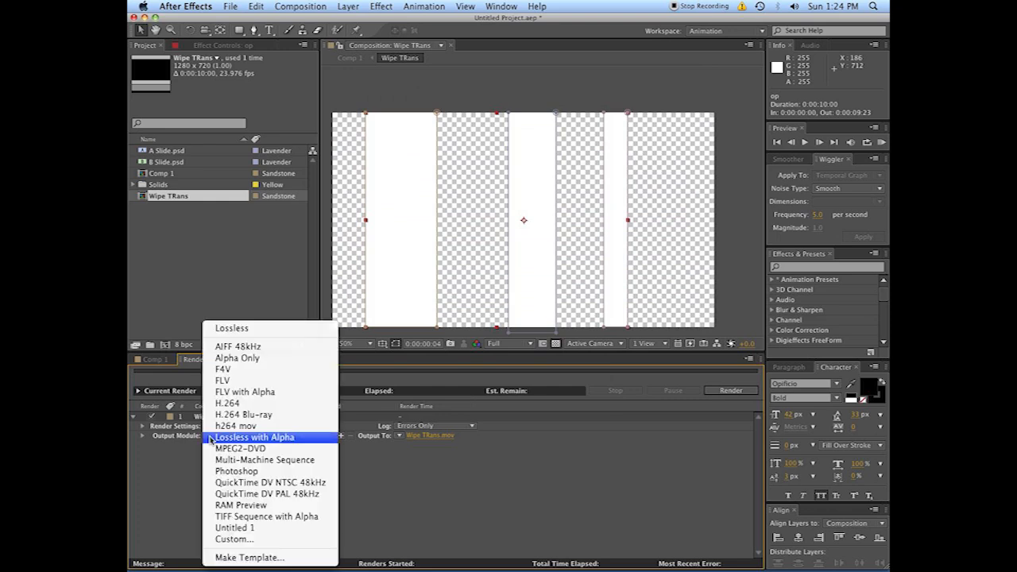
pyautogui.click(176, 462)
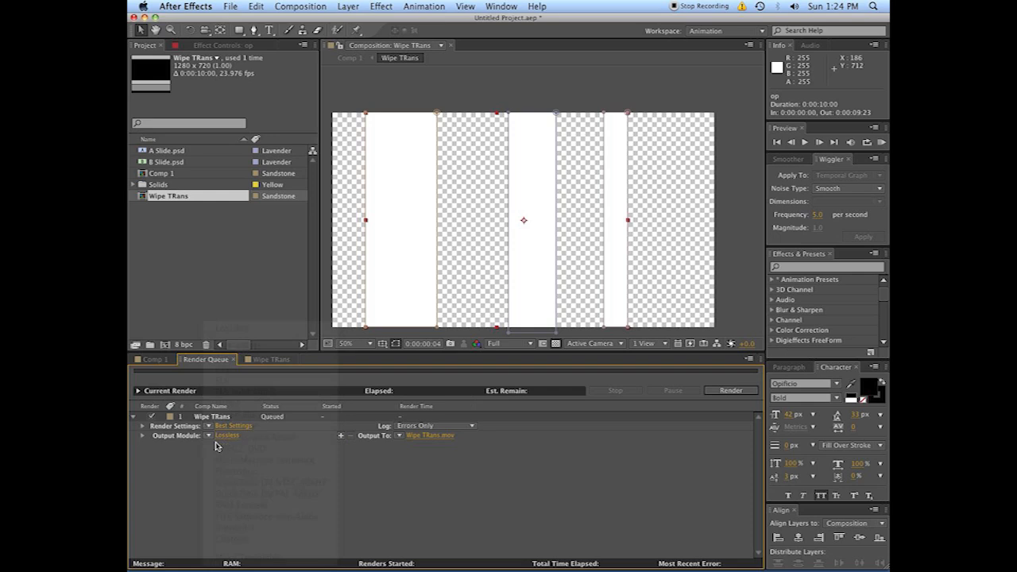
pyautogui.click(224, 435)
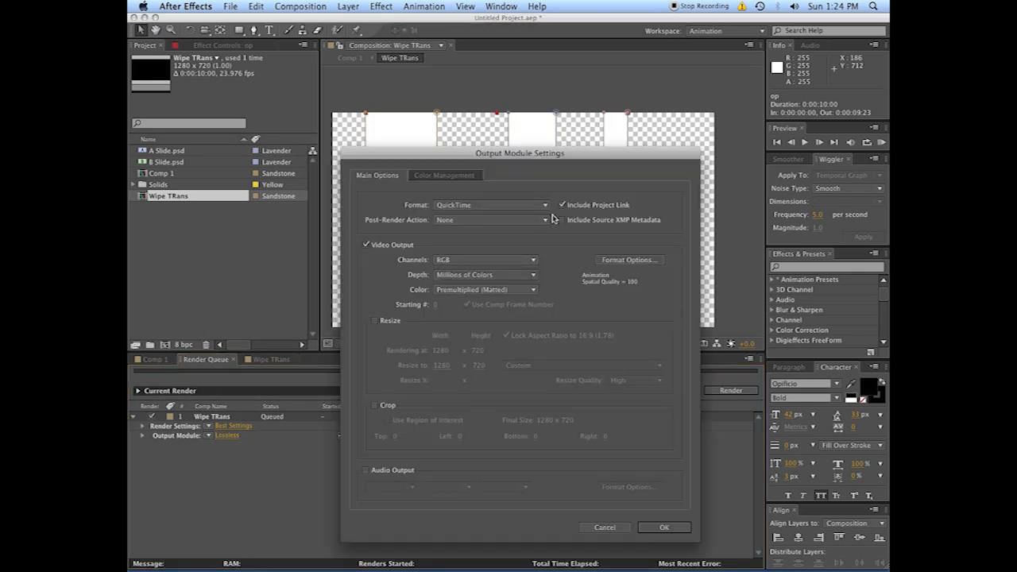
pyautogui.click(472, 262)
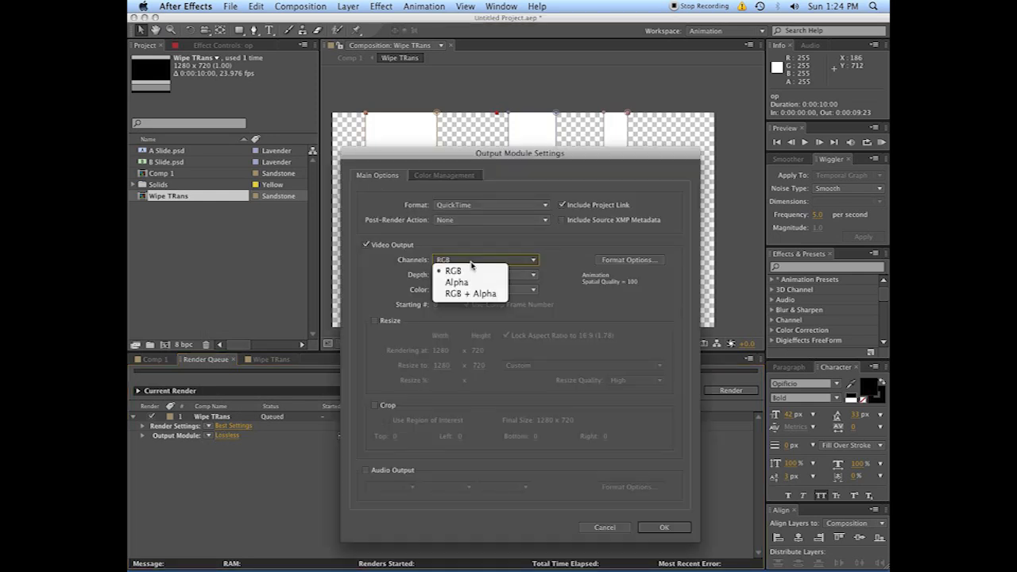
pyautogui.click(472, 293)
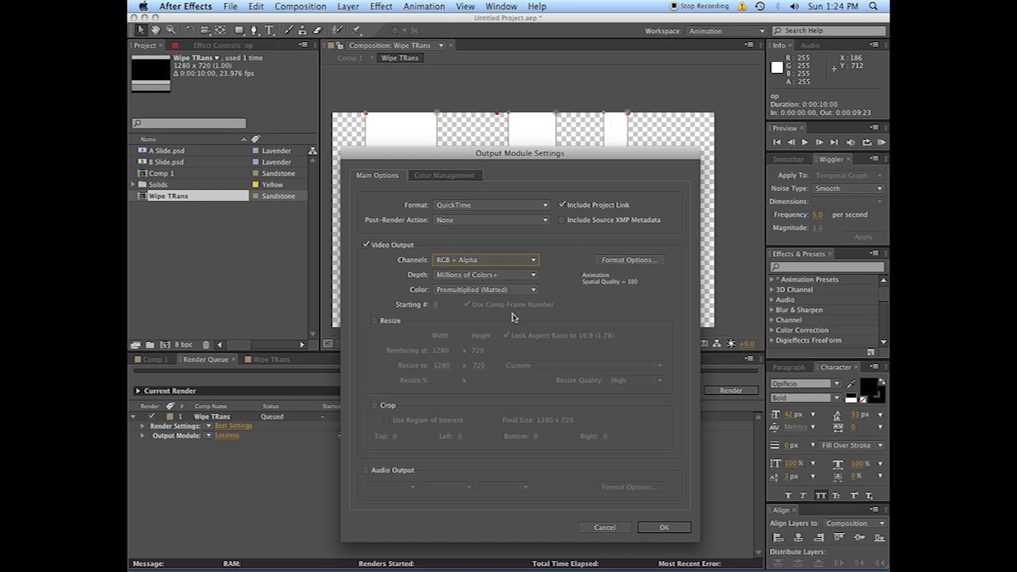
pyautogui.click(663, 527)
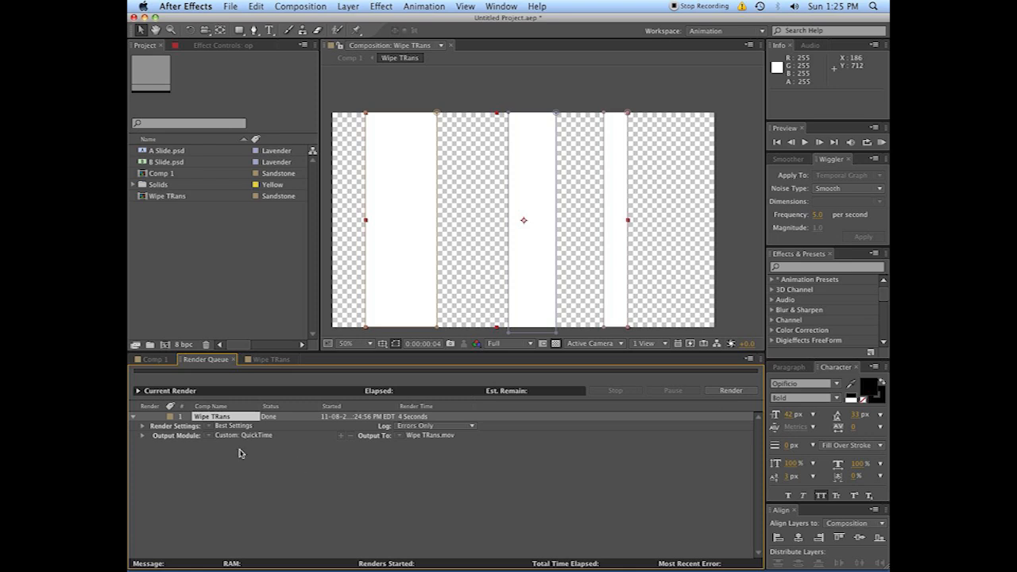
# - Import the rendered Wipe TRans.mov from the Finder into the Project panel
pyautogui.click(255, 473)
pyautogui.press('super+Tab')
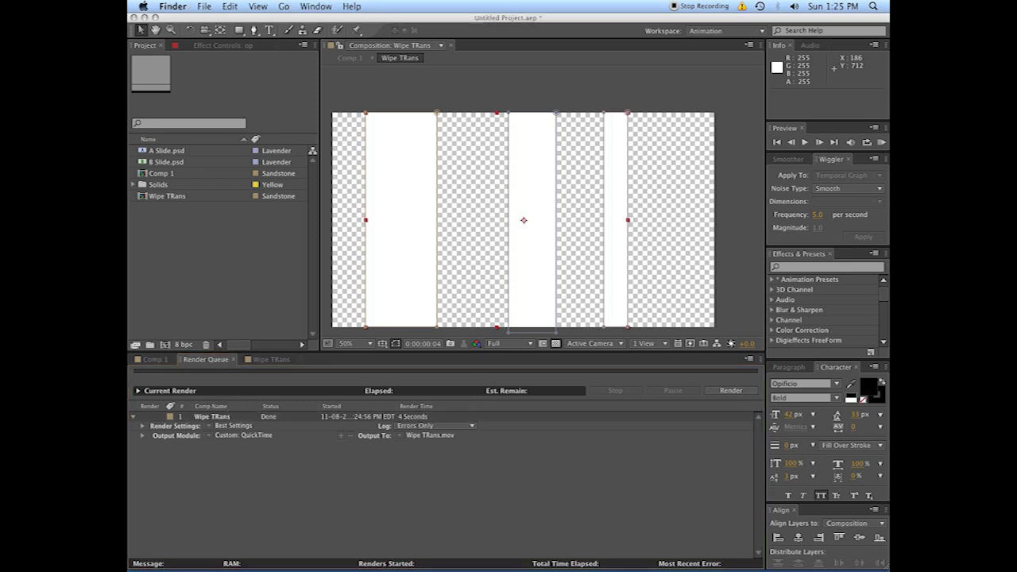
pyautogui.moveTo(135, 247); pyautogui.dragTo(211, 245)
# - Play Wipe TRans.mov in the Footage viewer, then close it and return to Comp 1
pyautogui.doubleClick(176, 209)
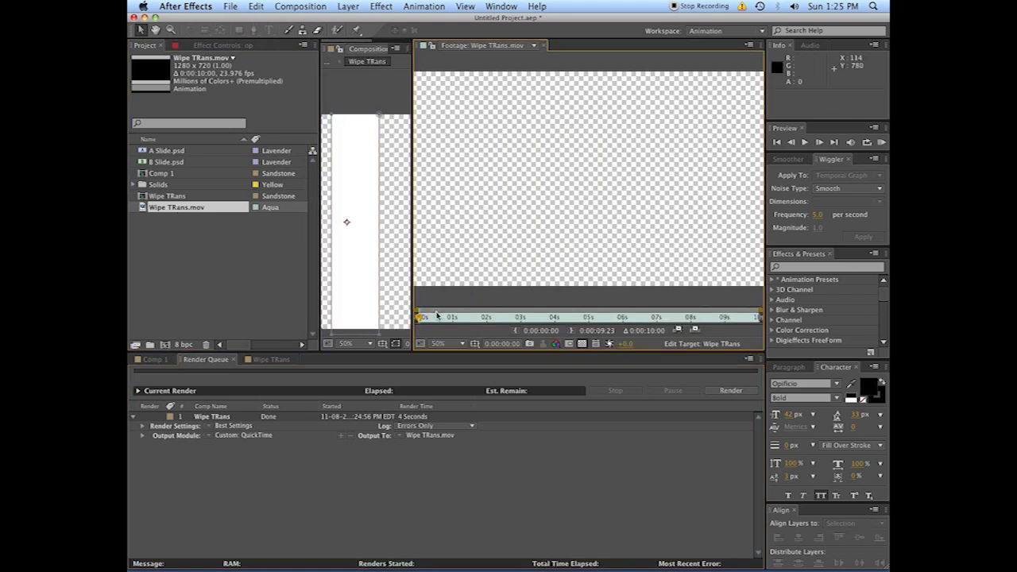
pyautogui.press('space')
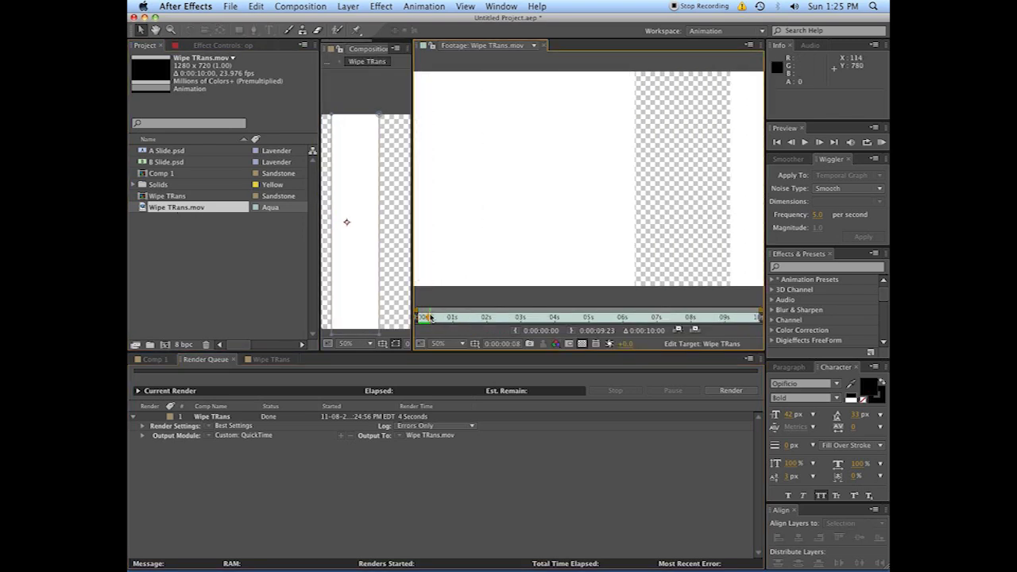
pyautogui.click(429, 317)
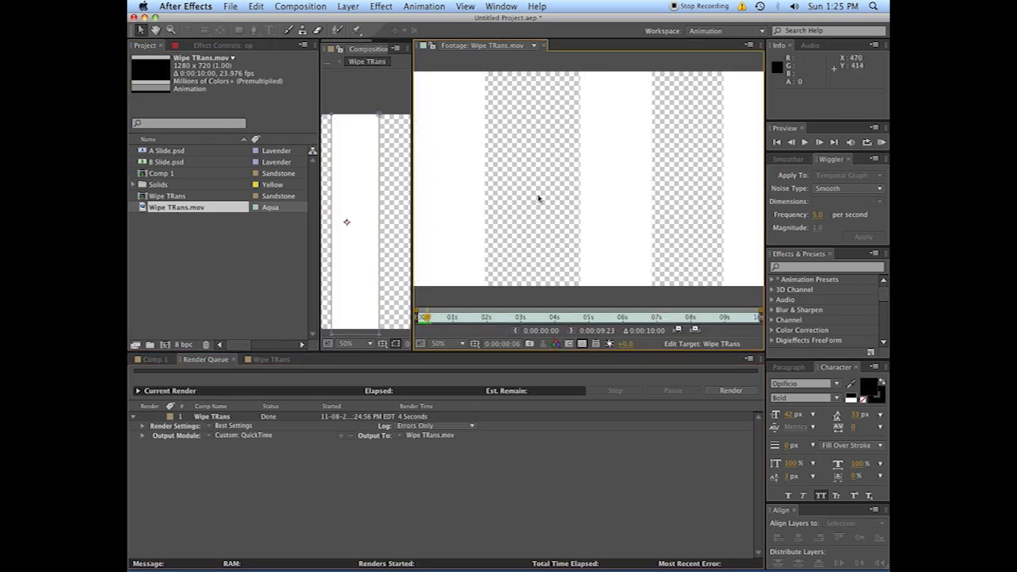
pyautogui.click(544, 47)
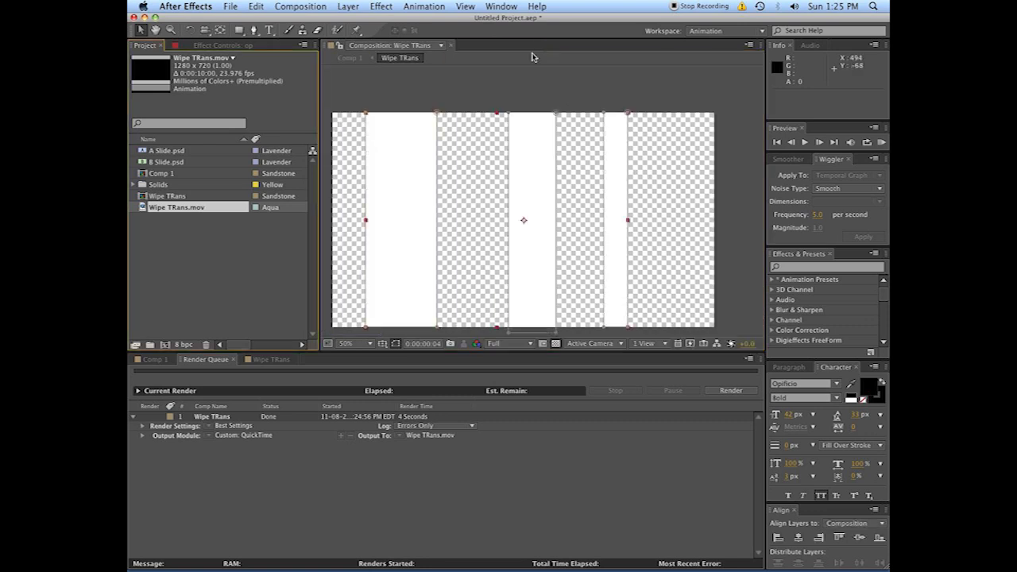
pyautogui.click(267, 251)
pyautogui.click(157, 360)
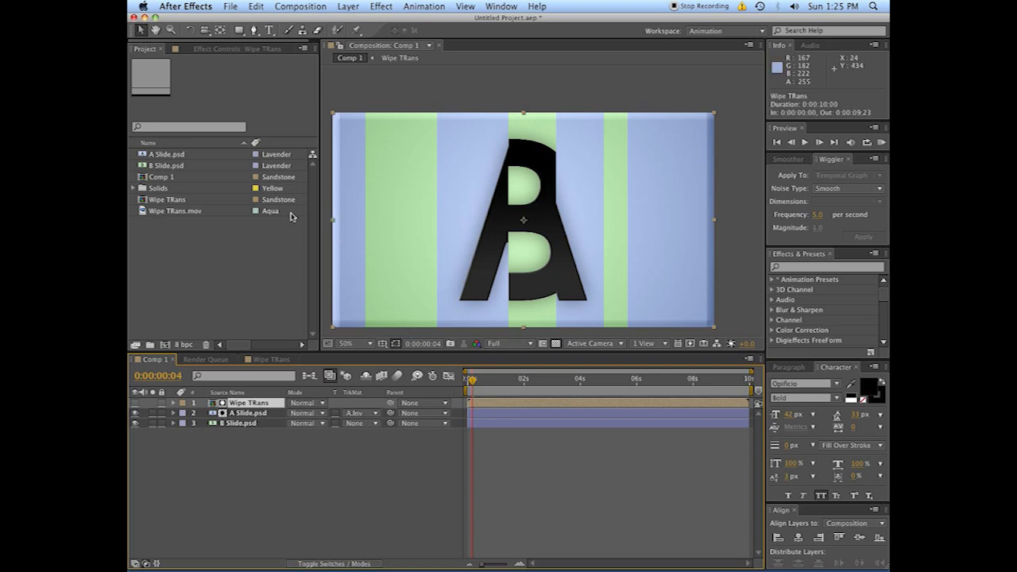
# - Swap the Wipe TRans layer's source for Wipe TRans.mov and RAM preview the A-to-B wipe
pyautogui.moveTo(147, 213); pyautogui.dragTo(479, 405)
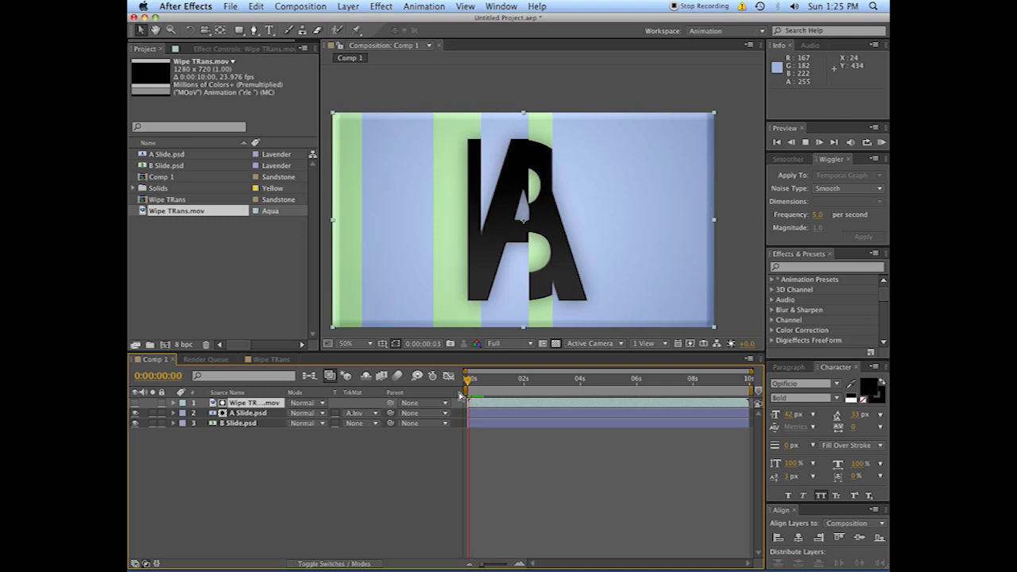
pyautogui.press('KP_0')
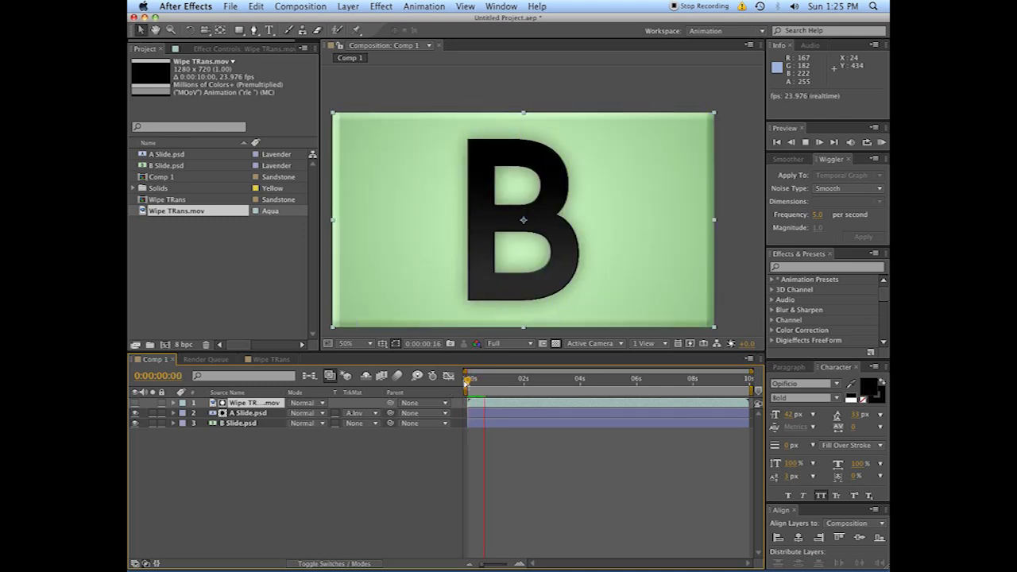
pyautogui.click(486, 398)
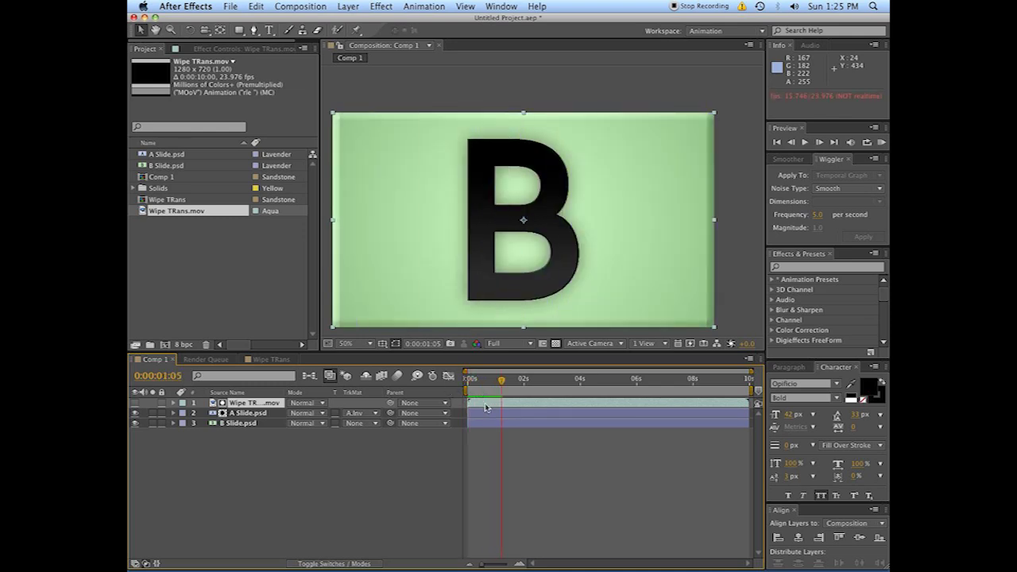
pyautogui.moveTo(475, 380); pyautogui.dragTo(472, 384)
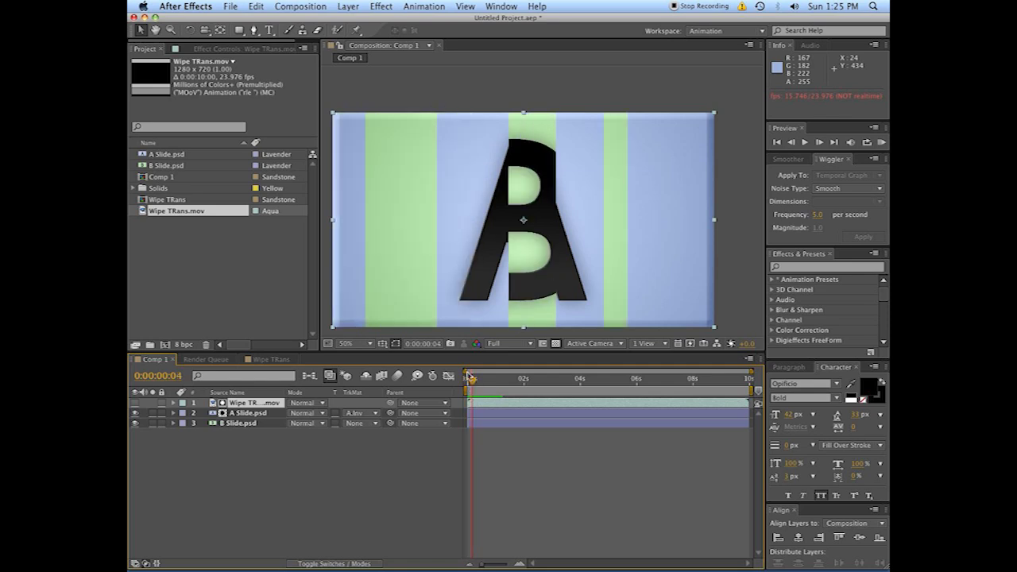
pyautogui.moveTo(472, 384); pyautogui.dragTo(477, 383)
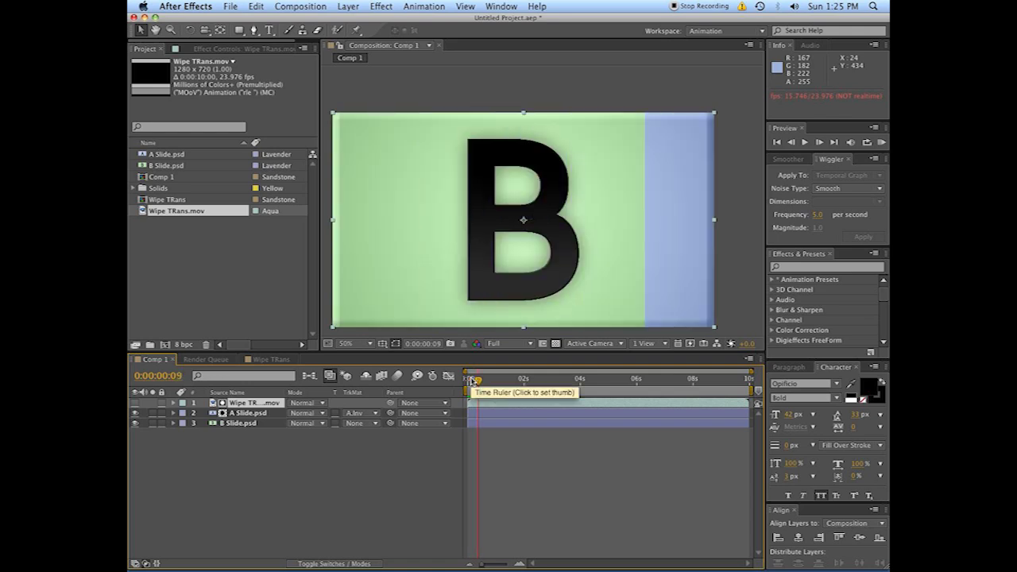
pyautogui.press('space')
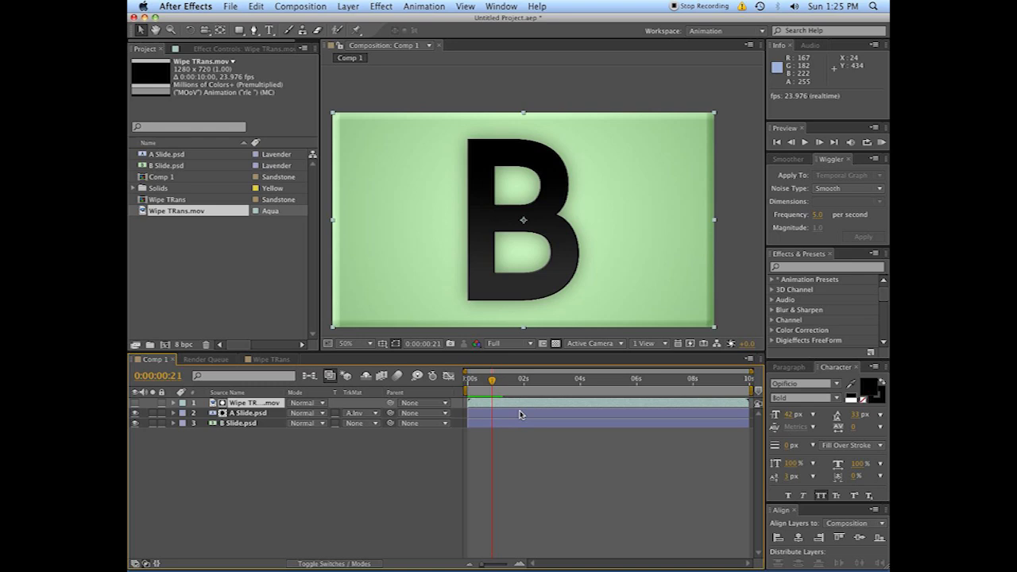
pyautogui.click(421, 458)
pyautogui.press('KP_0')
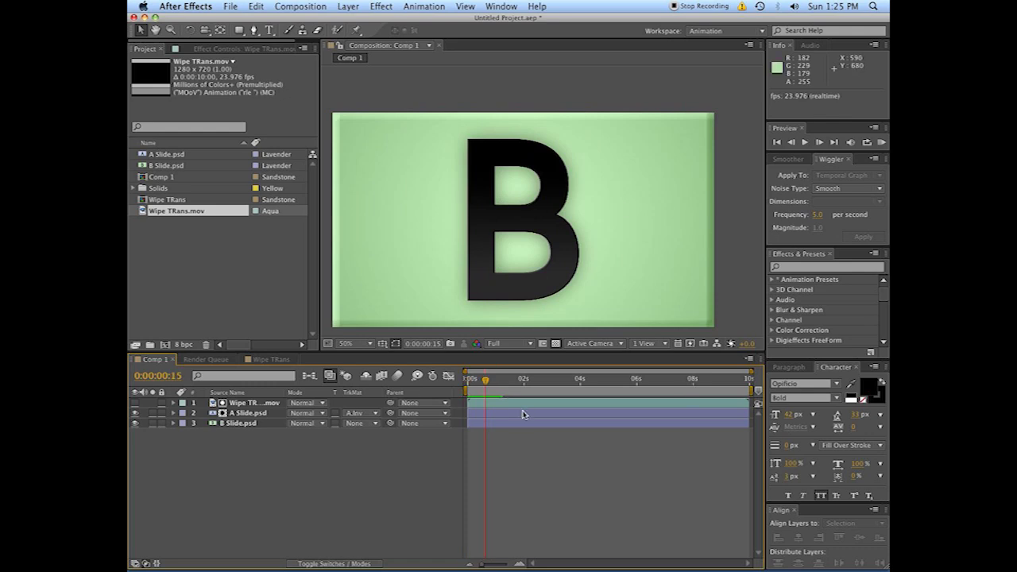
pyautogui.click(494, 384)
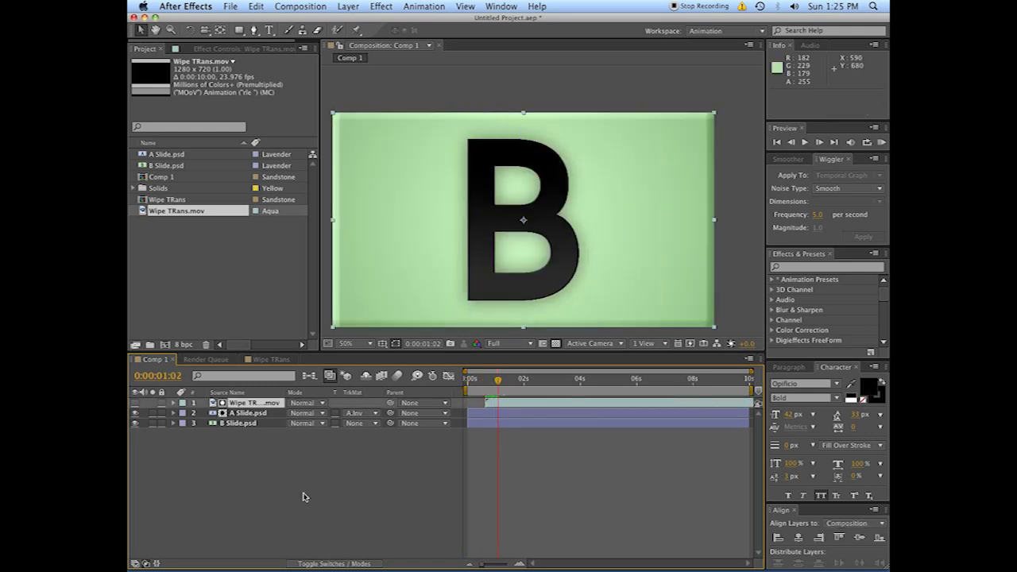
# - Add a red script text layer reading 'Here Be Some Text' to Comp 1
pyautogui.rightClick(265, 501)
pyautogui.rightClick(257, 502)
pyautogui.moveTo(333, 457)
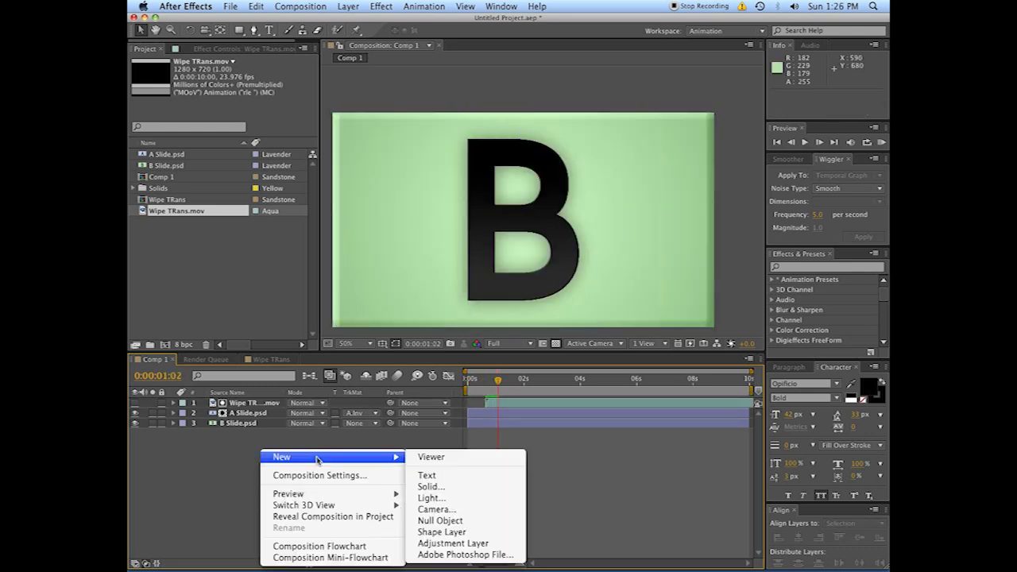
pyautogui.click(457, 477)
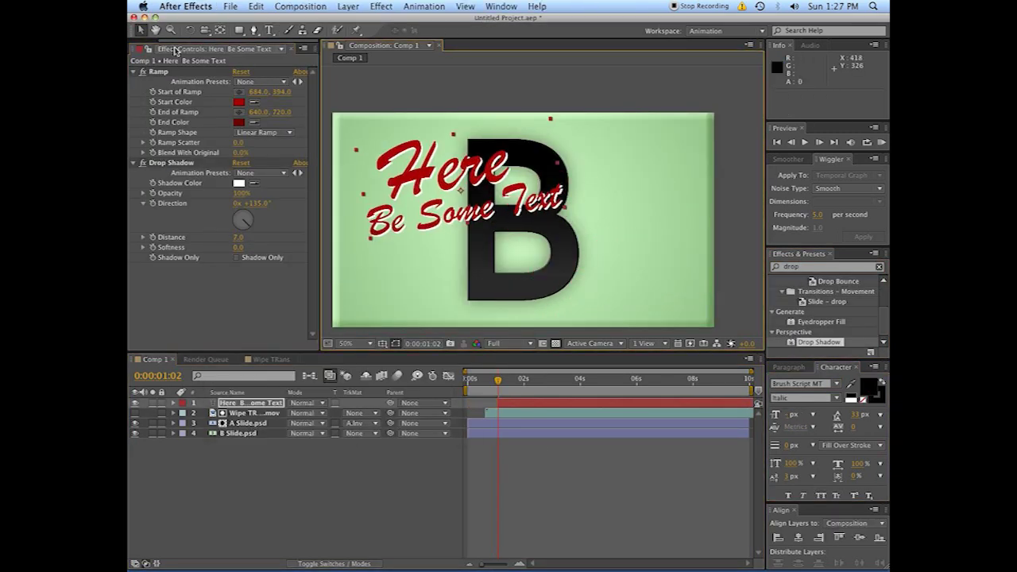
# - Place a second Wipe TRans.mov layer from the Project panel above the text layer
pyautogui.click(293, 50)
pyautogui.click(300, 65)
pyautogui.click(215, 256)
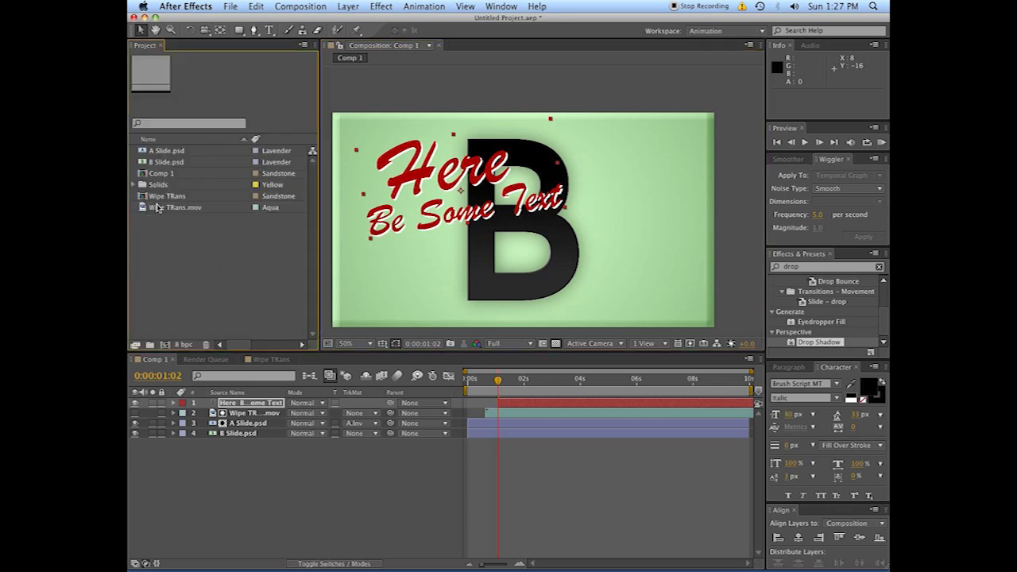
pyautogui.moveTo(157, 207); pyautogui.dragTo(238, 403)
# - Start the new wipe at 0:00:01:02 and set the text's track matte to Alpha Matte
pyautogui.moveTo(476, 403); pyautogui.dragTo(518, 406)
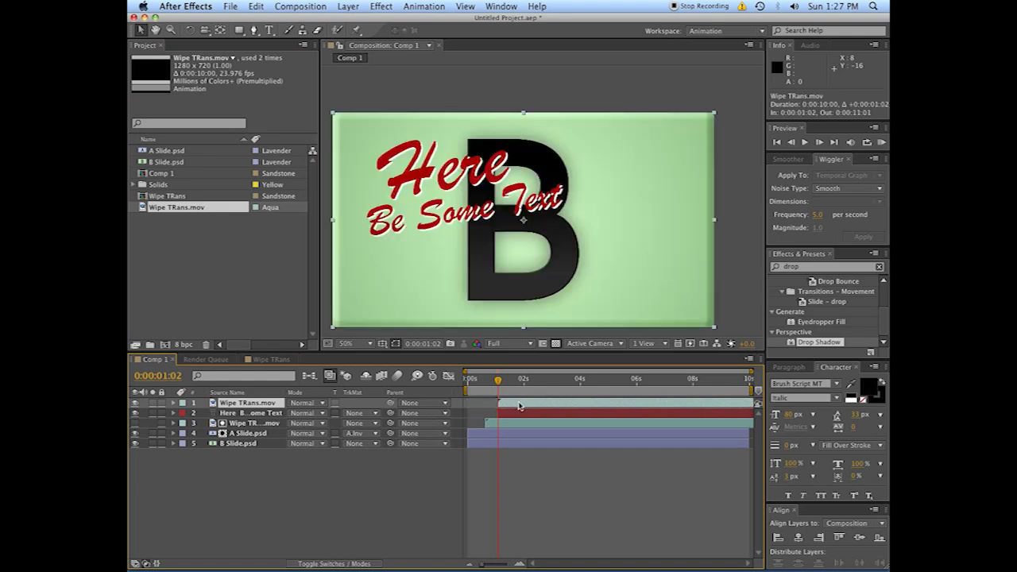
pyautogui.click(518, 413)
pyautogui.click(375, 413)
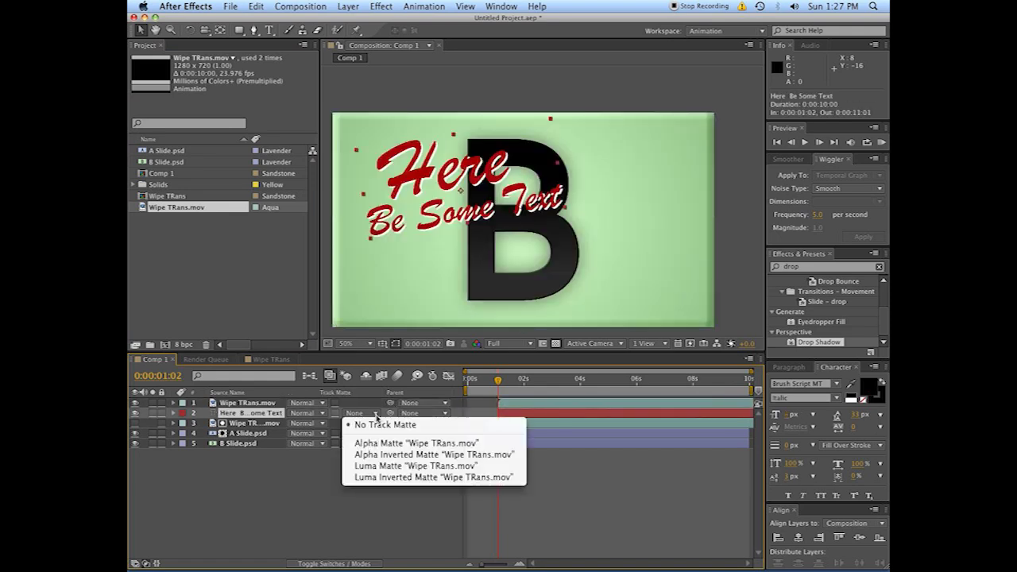
pyautogui.click(391, 456)
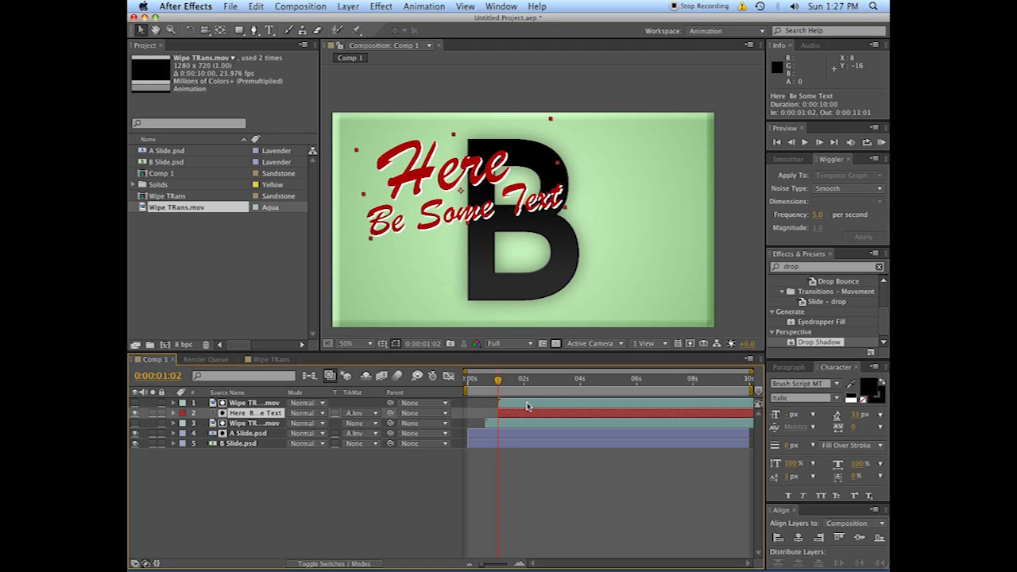
pyautogui.moveTo(498, 380)
pyautogui.mouseDown()
pyautogui.moveTo(510, 380)
pyautogui.moveTo(500, 392)
pyautogui.mouseUp()
pyautogui.click(361, 415)
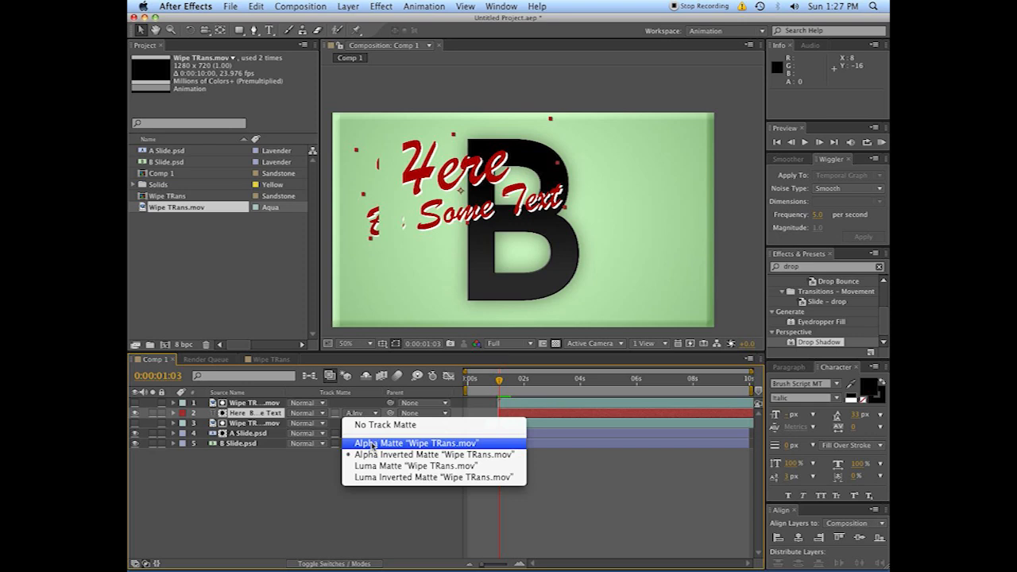
pyautogui.click(372, 443)
pyautogui.moveTo(493, 387); pyautogui.dragTo(481, 389)
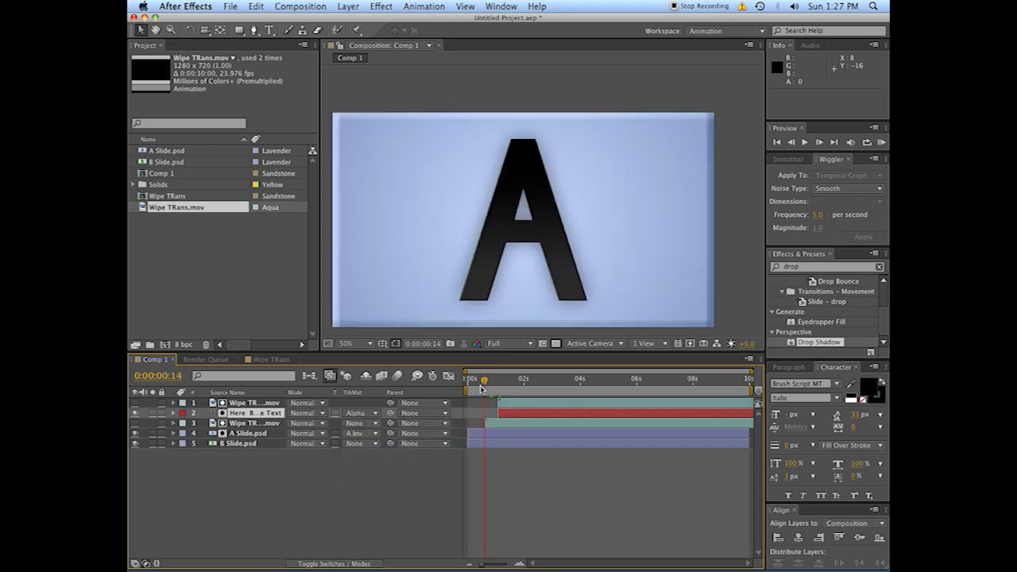
pyautogui.press('space')
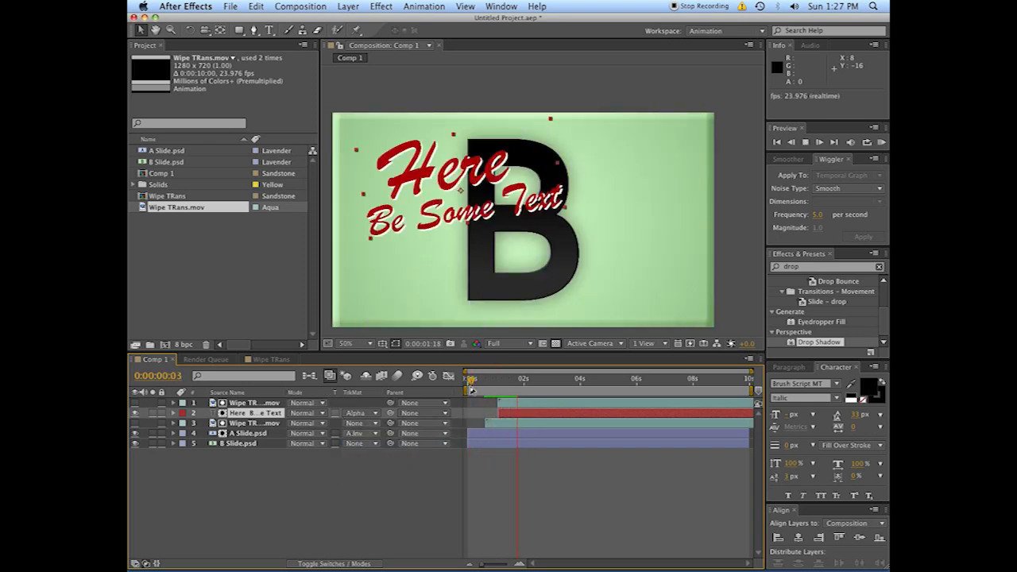
pyautogui.press('space')
# - Shift both the wipe and text layers later to 0:00:02:02 and preview
pyautogui.keyDown('shift'); pyautogui.click(522, 403); pyautogui.keyUp('shift')
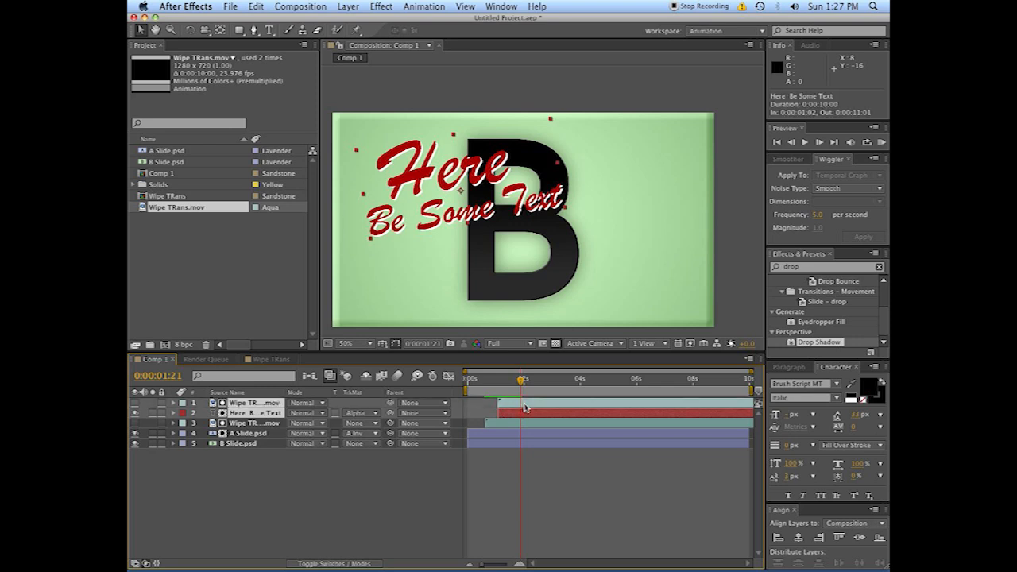
pyautogui.moveTo(522, 403); pyautogui.dragTo(551, 402)
pyautogui.press('space')
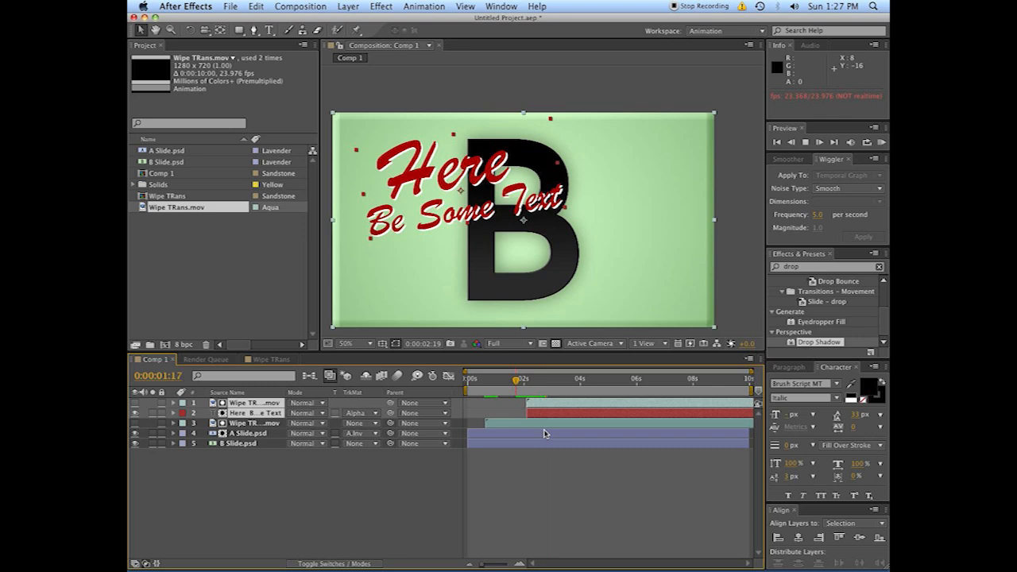
pyautogui.click(549, 421)
# - Scale the Wipe TRans.mov matte to 89%, rotate it to about -9.8°, and preview the text wipe
pyautogui.click(549, 403)
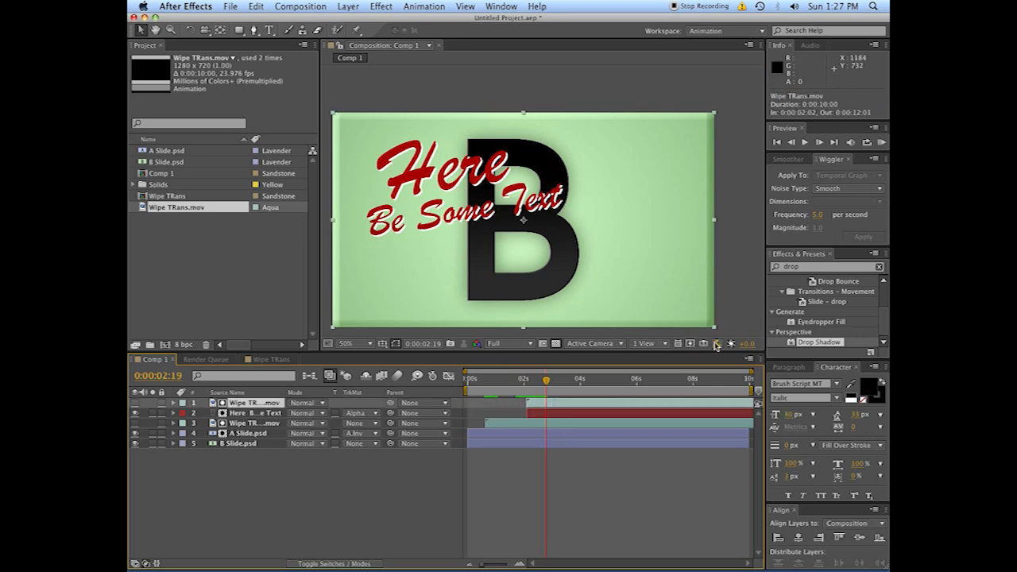
pyautogui.moveTo(713, 326); pyautogui.dragTo(543, 222)
pyautogui.press('w')
pyautogui.click(531, 382)
pyautogui.press('KP_0')
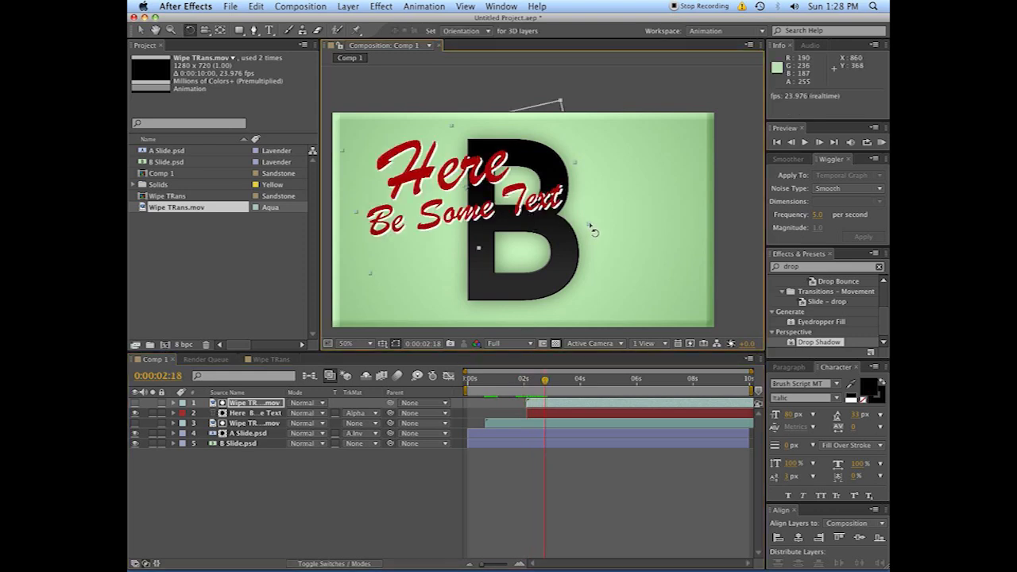
pyautogui.moveTo(591, 230); pyautogui.dragTo(595, 235)
pyautogui.press('v')
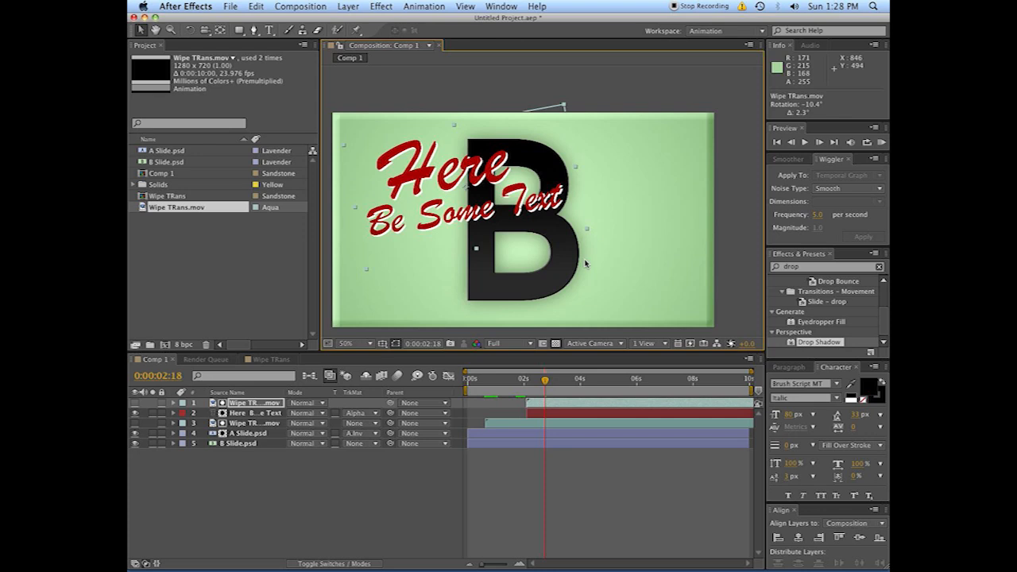
pyautogui.click(539, 382)
pyautogui.click(528, 382)
pyautogui.press('KP_0')
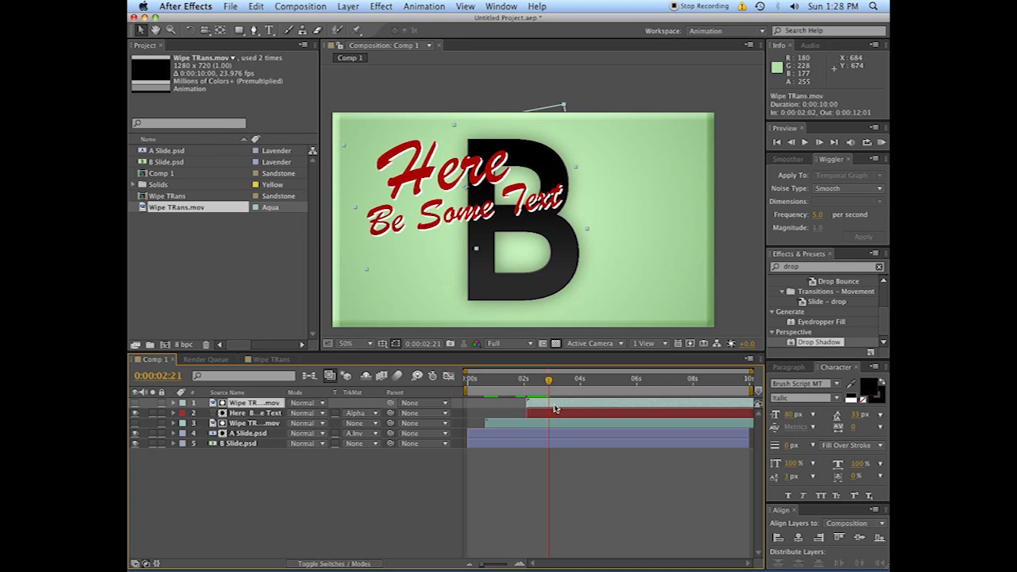
# - Duplicate the wipe and text, alpha-matte the wipe copy to the text copy, two frames earlier
pyautogui.press('super+d')
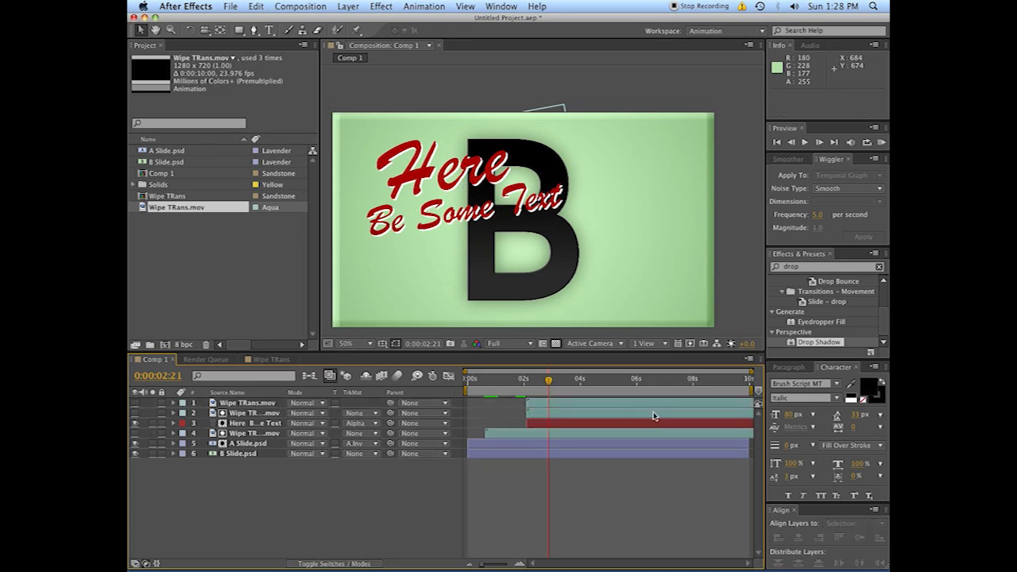
pyautogui.moveTo(544, 379); pyautogui.dragTo(531, 379)
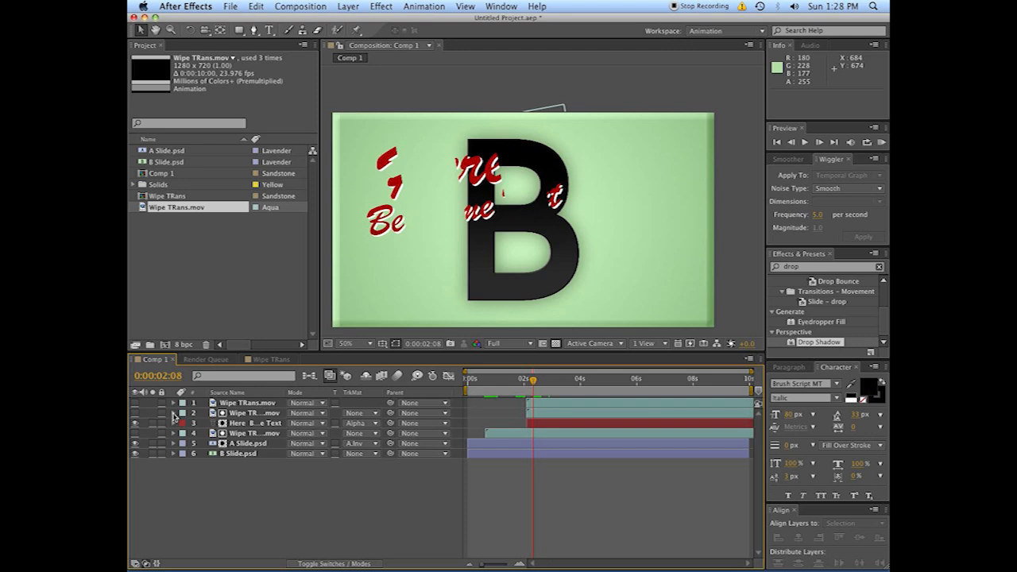
pyautogui.click(135, 403)
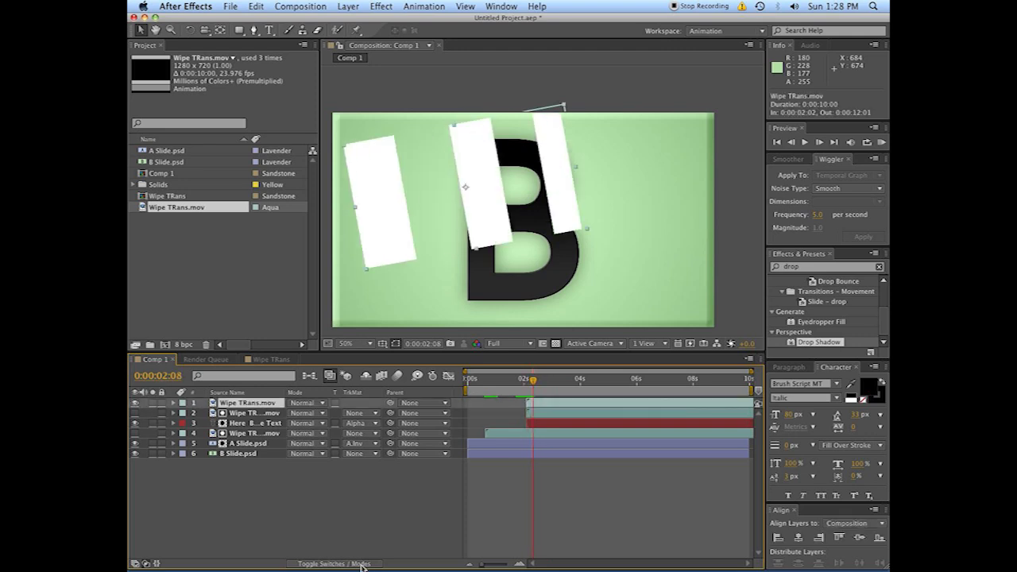
pyautogui.click(542, 424)
pyautogui.press('super+d')
pyautogui.press('super+shift+bracketright')
pyautogui.click(359, 413)
pyautogui.click(359, 452)
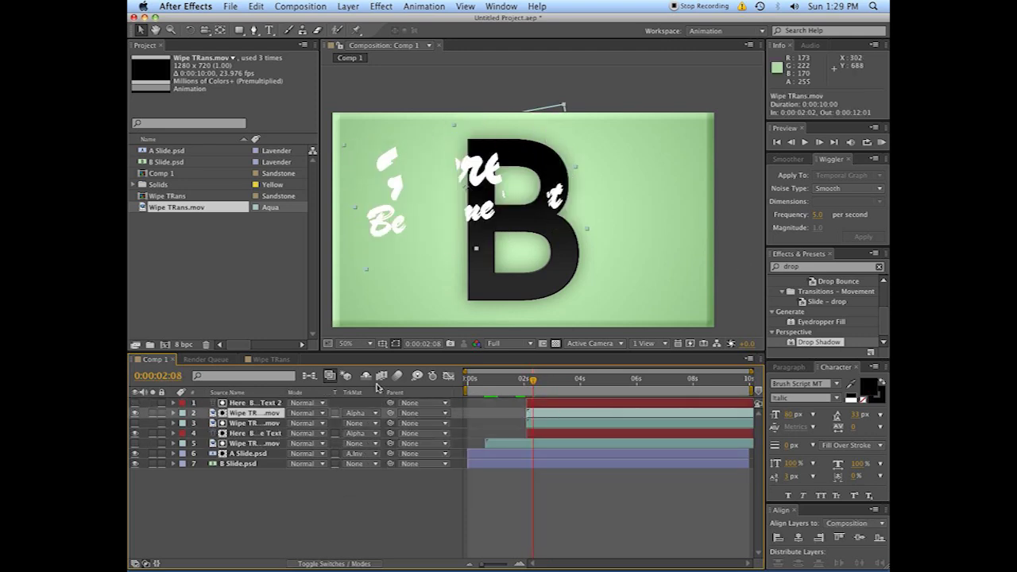
pyautogui.press('F4')
pyautogui.moveTo(543, 411)
pyautogui.mouseDown()
pyautogui.moveTo(510, 423)
pyautogui.moveTo(529, 422)
pyautogui.mouseUp()
# - Apply Glow to the wipe copy and keyframe its Opacity
pyautogui.click(826, 266)
pyautogui.write('glow')
pyautogui.doubleClick(805, 319)
pyautogui.press('t')
pyautogui.hotkey('alt', 'shift', 't')
pyautogui.press('space')
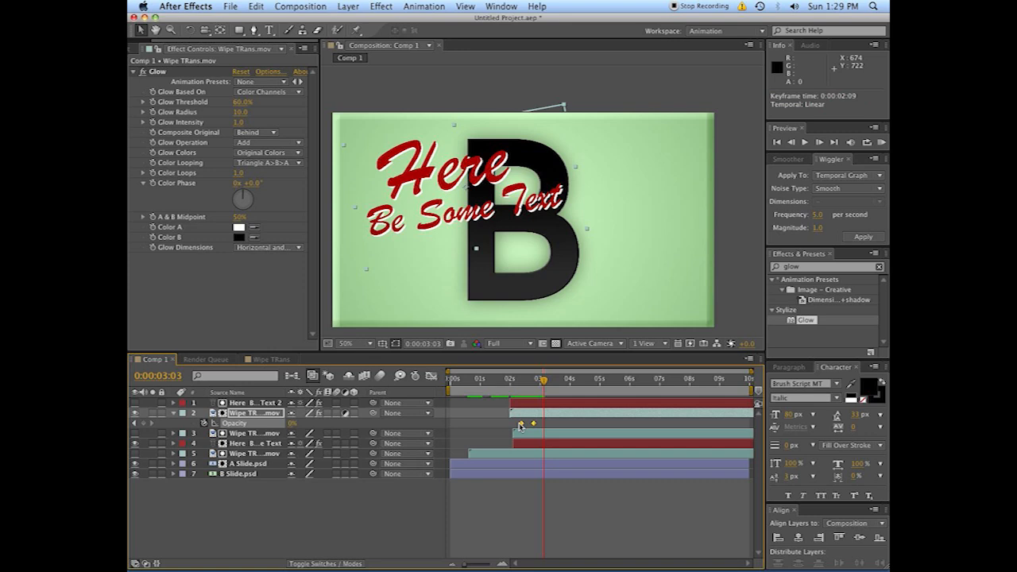
pyautogui.click(532, 414)
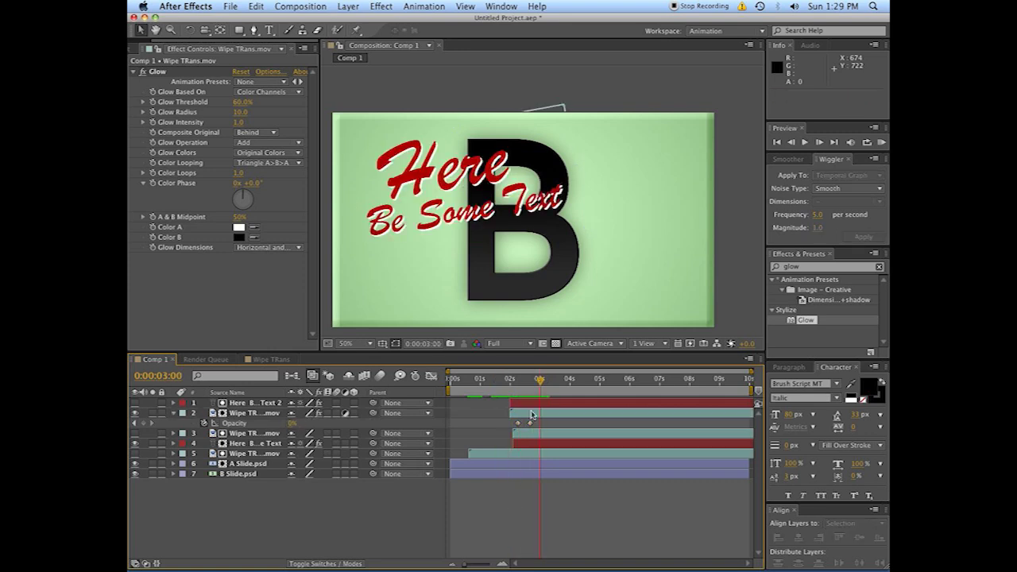
pyautogui.click(508, 375)
pyautogui.press('space')
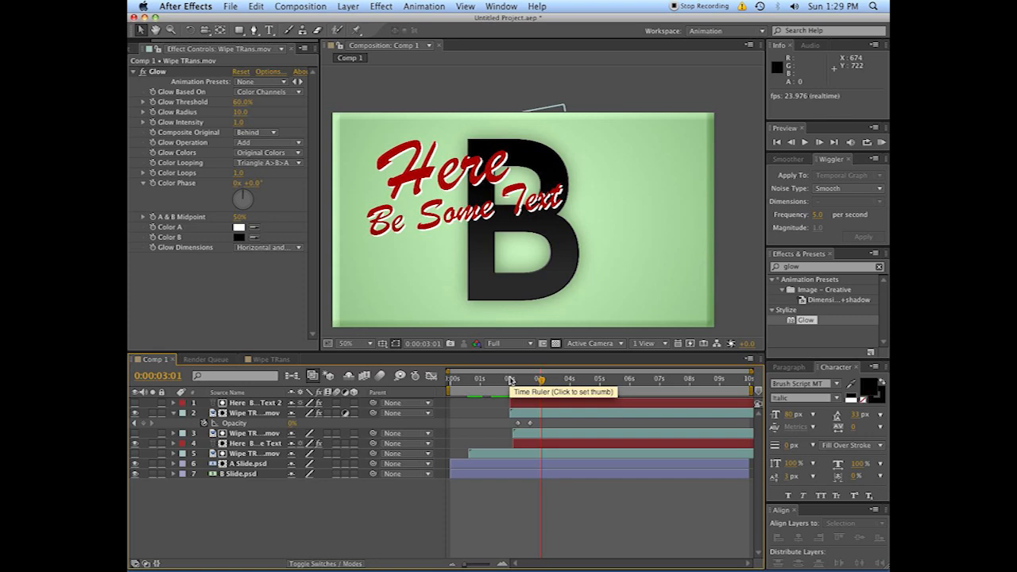
pyautogui.click(535, 414)
pyautogui.keyDown('shift'); pyautogui.click(534, 405); pyautogui.keyUp('shift')
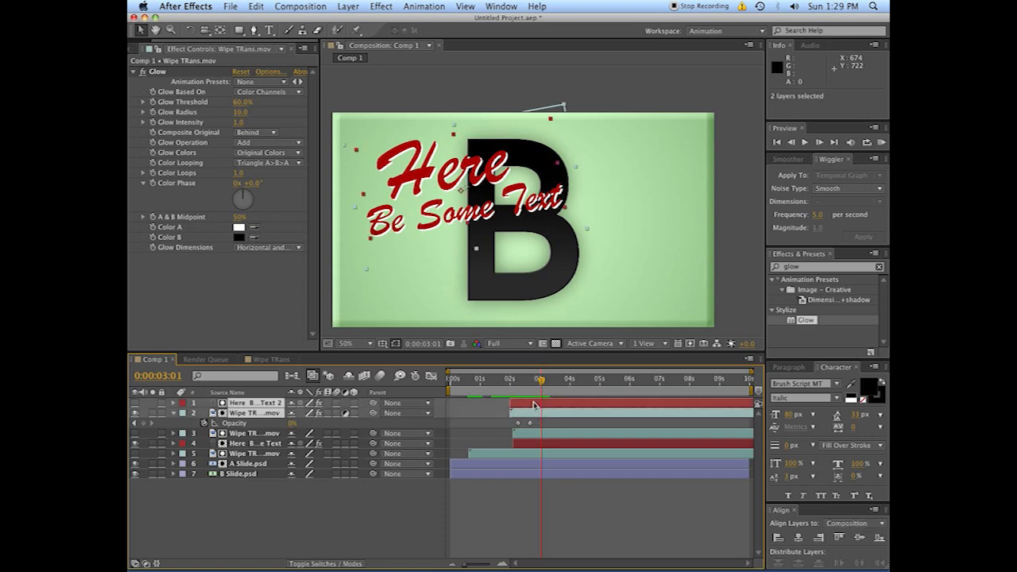
pyautogui.press('super+d')
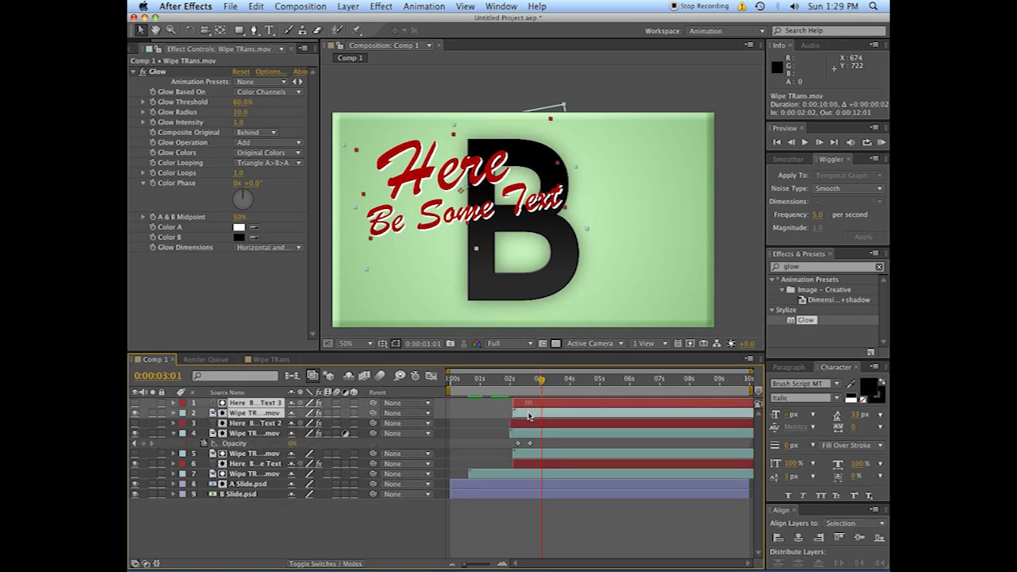
pyautogui.press('KP_0')
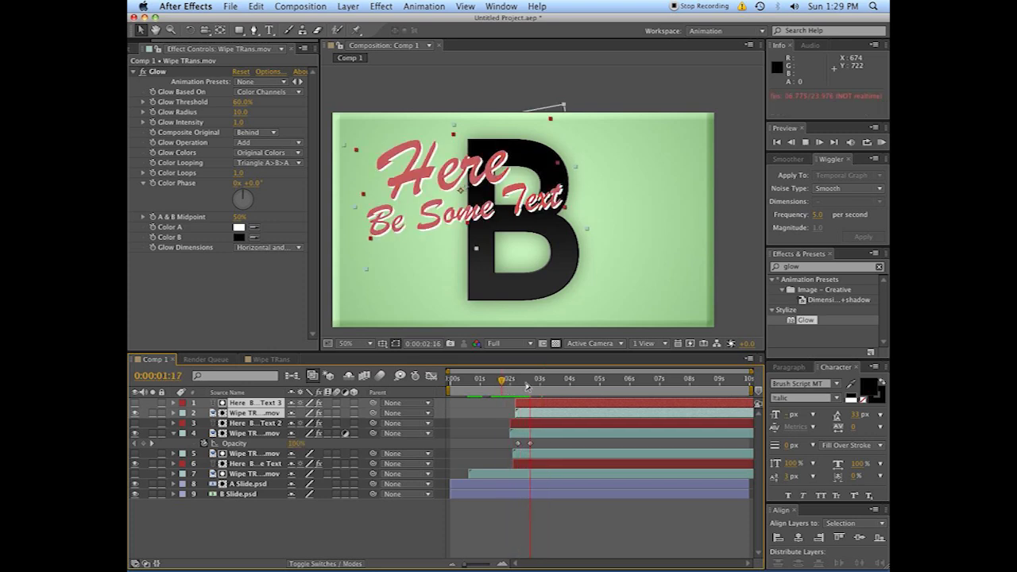
pyautogui.press('space')
pyautogui.press('KP_0')
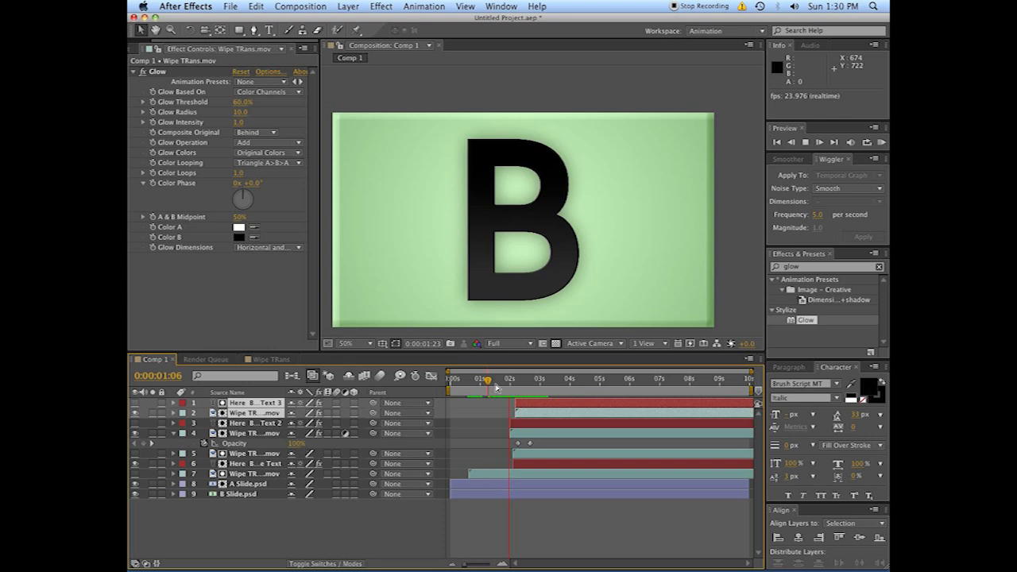
pyautogui.press('space')
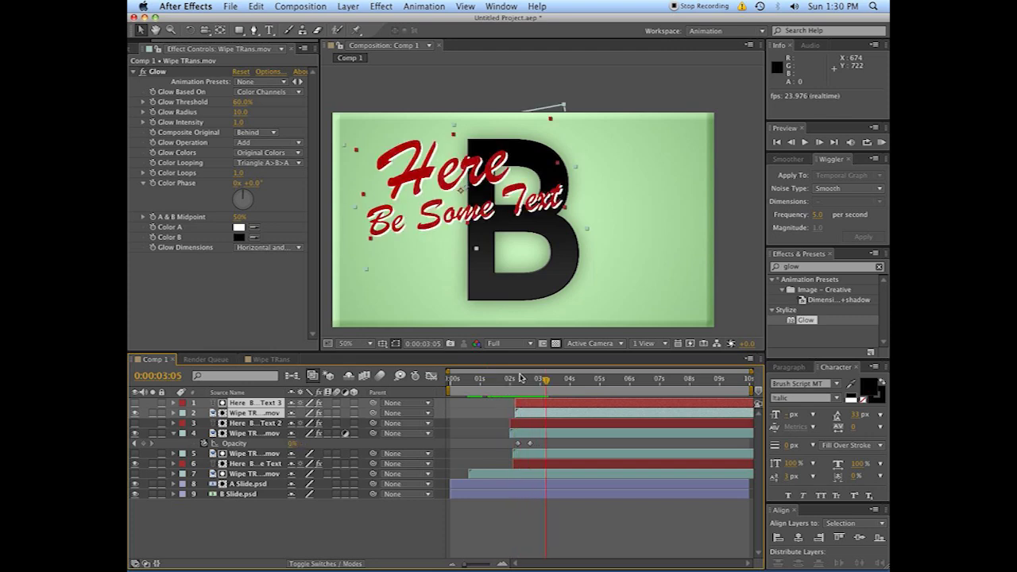
pyautogui.press('Delete')
pyautogui.click(534, 414)
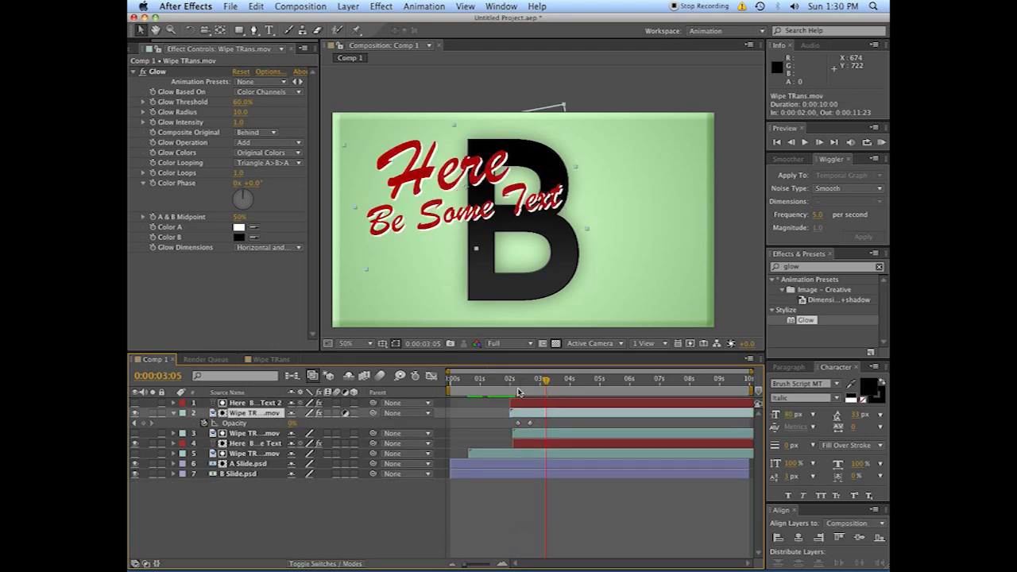
pyautogui.click(517, 381)
pyautogui.moveTo(517, 386); pyautogui.dragTo(519, 386)
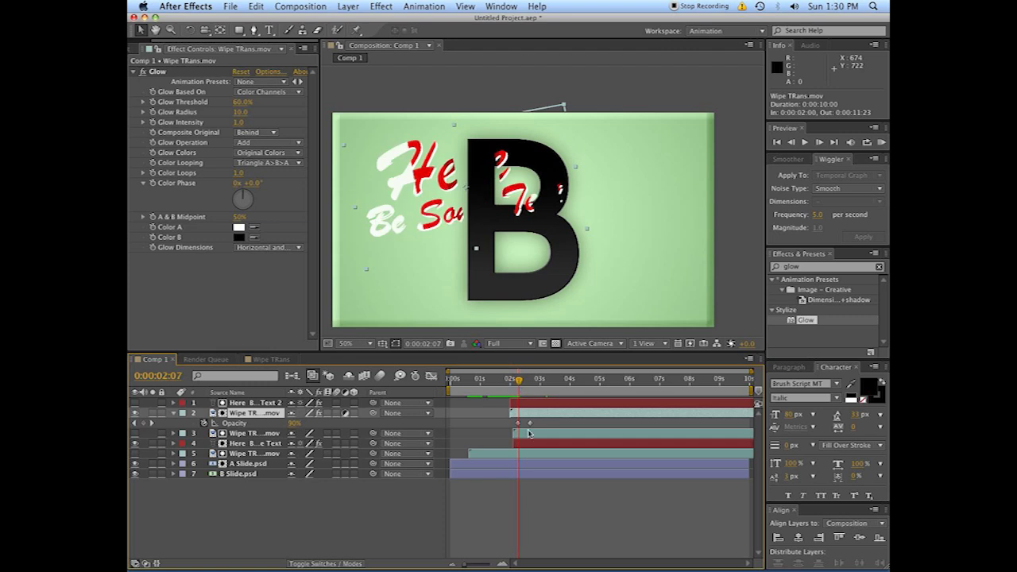
pyautogui.click(546, 513)
pyautogui.click(549, 411)
pyautogui.click(815, 269)
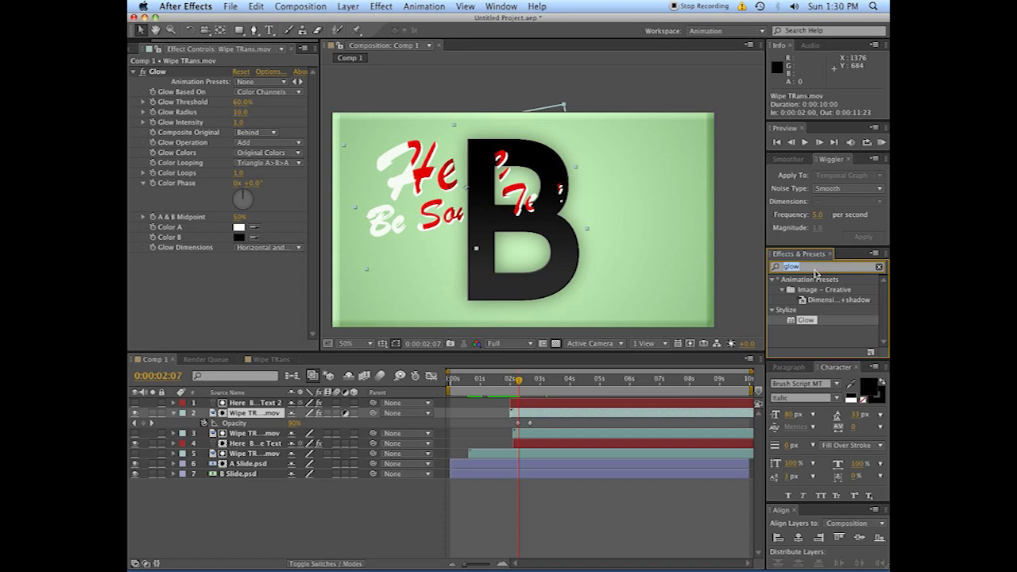
pyautogui.click(399, 513)
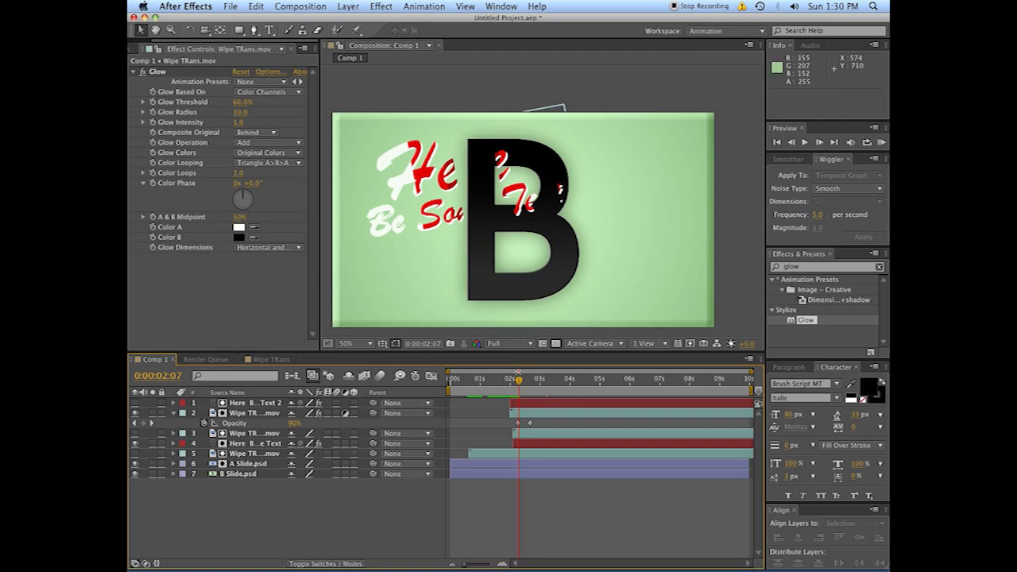
pyautogui.moveTo(505, 383); pyautogui.dragTo(547, 381)
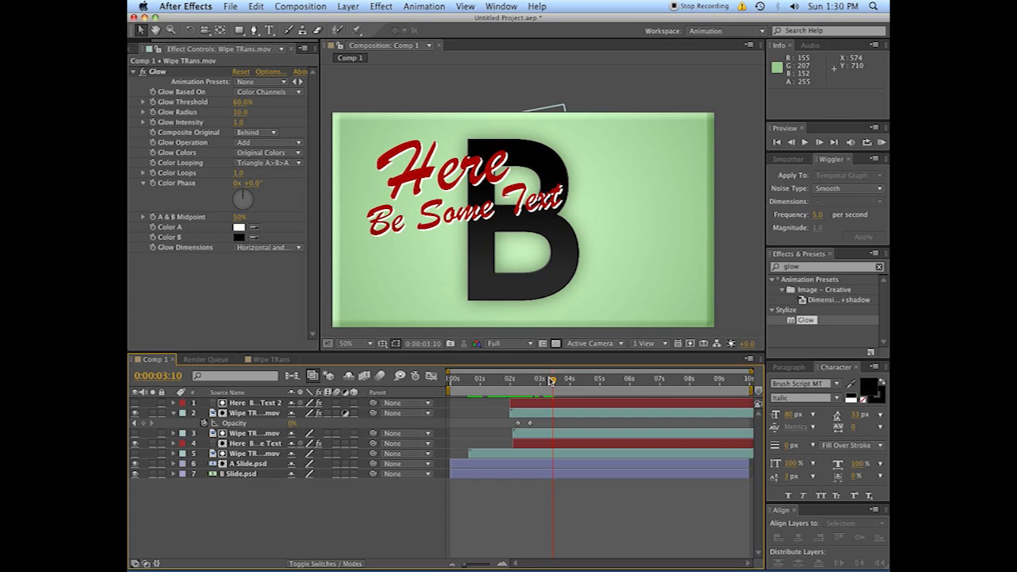
# - Show the Modes column and review the glow wipe's TrkMat choices, leaving the matte unchanged
pyautogui.click(338, 563)
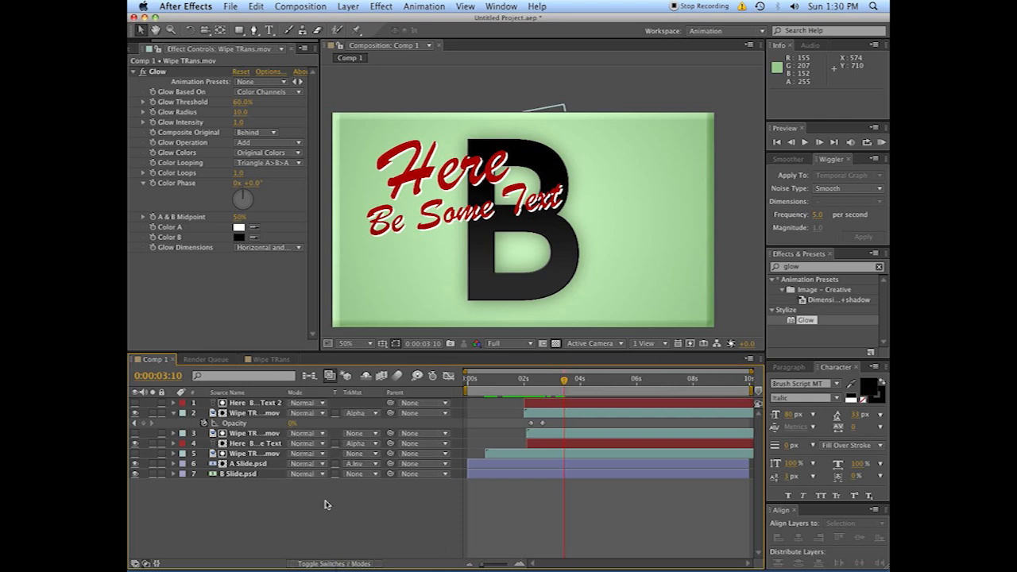
pyautogui.click(370, 413)
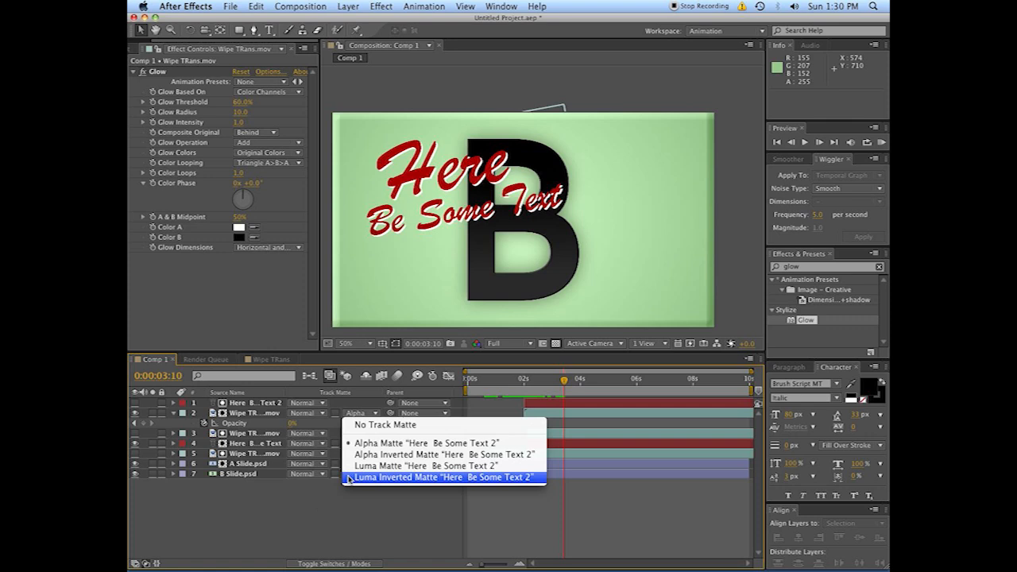
pyautogui.click(396, 476)
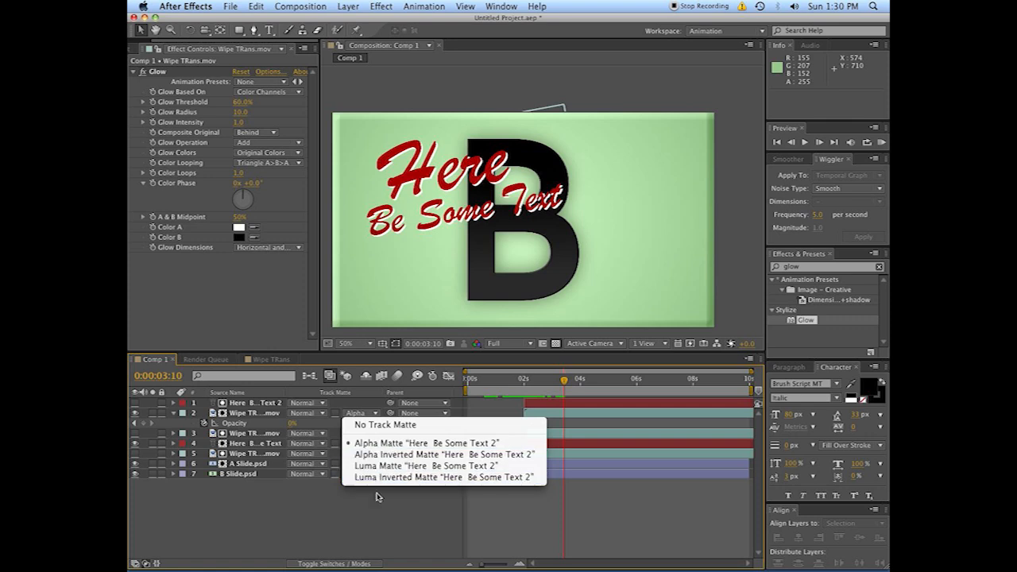